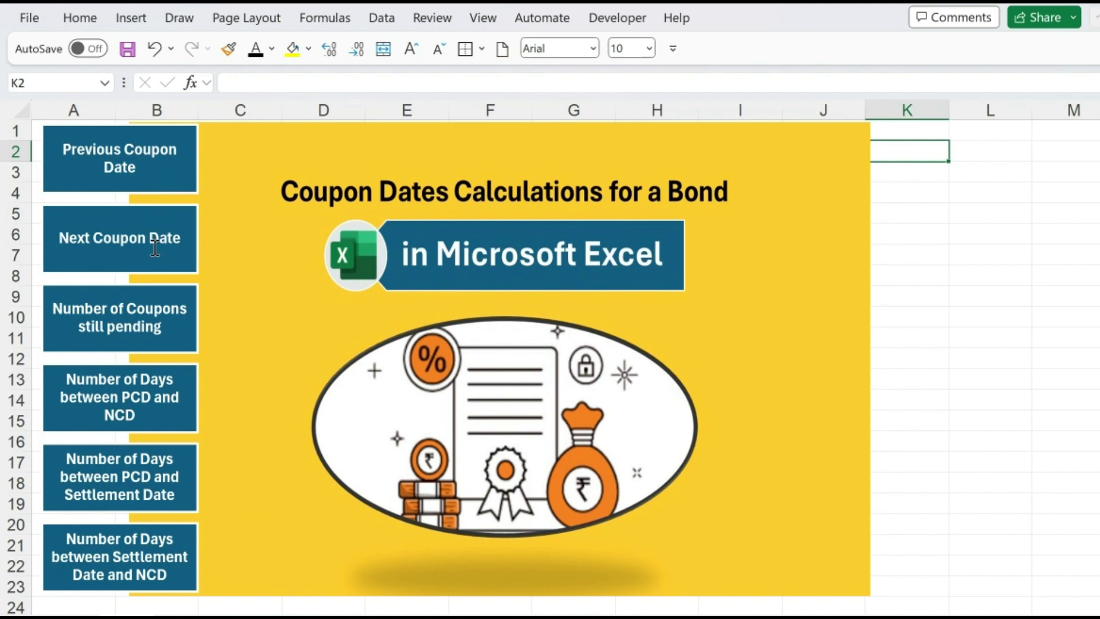
Step: Review the list of coupon date calculations in the title graphic, including the days between PCD and settlement date
left_click(160, 177)
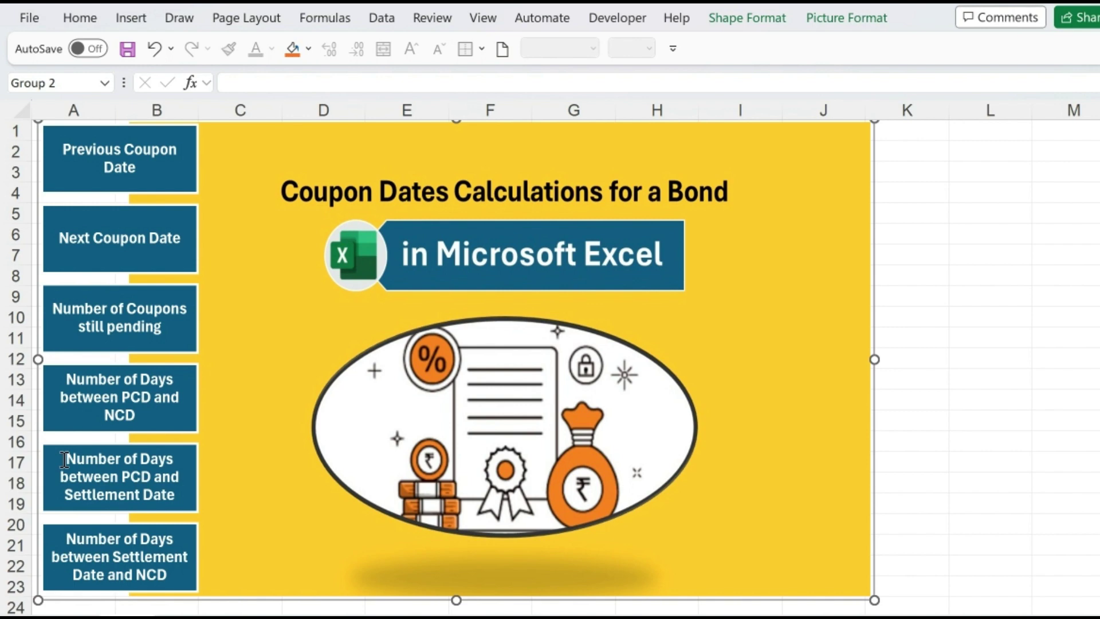
left_click(65, 459)
left_click_drag(64, 460, 157, 492)
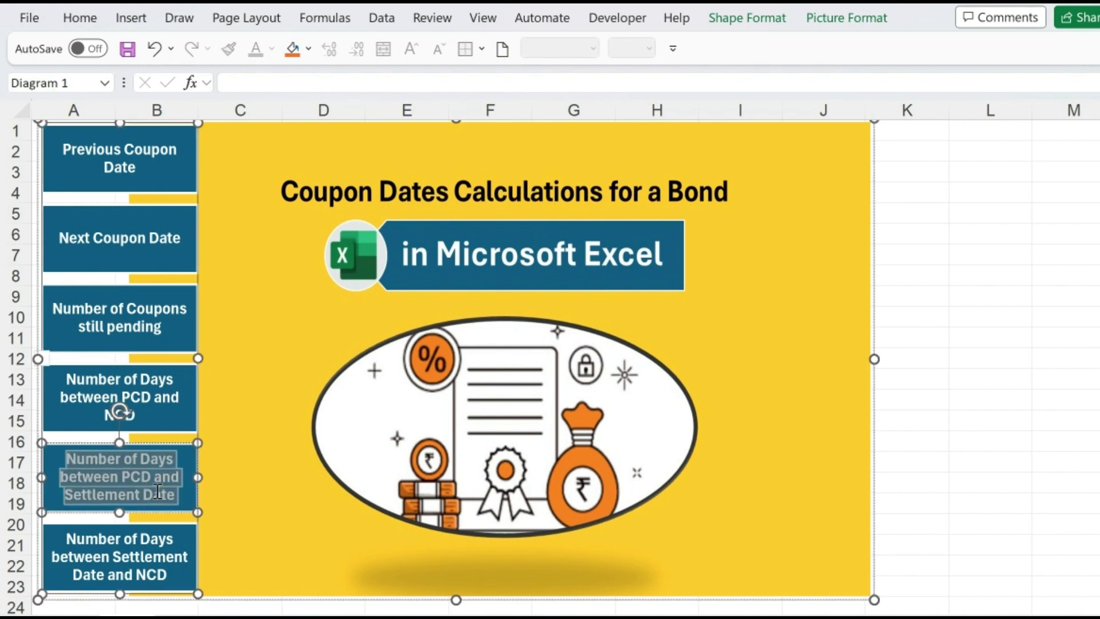
left_click(139, 493)
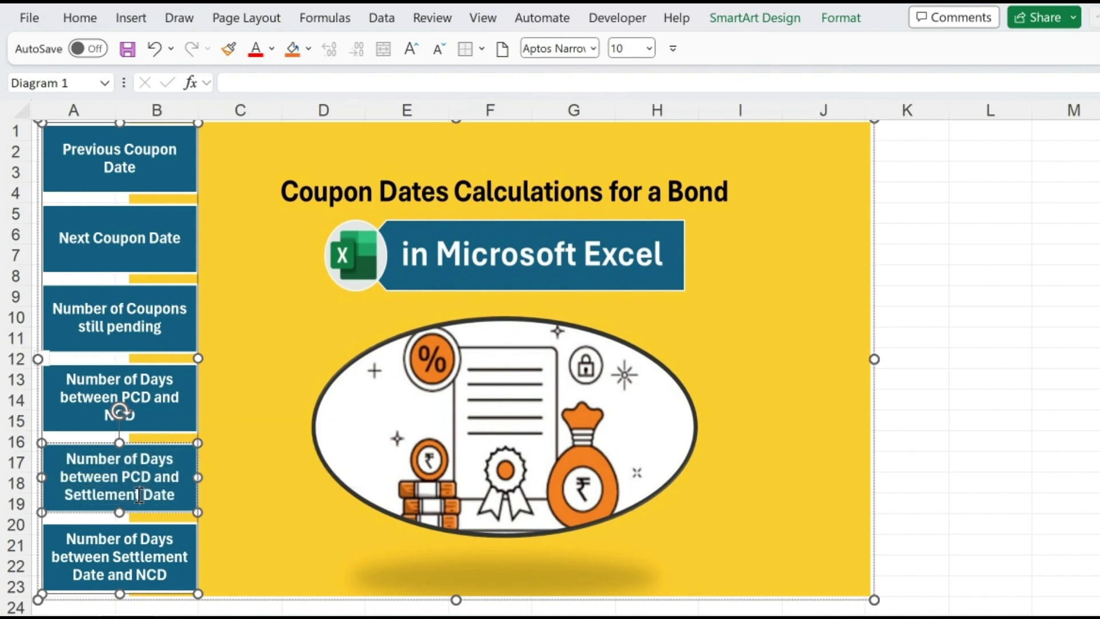
left_click(117, 550)
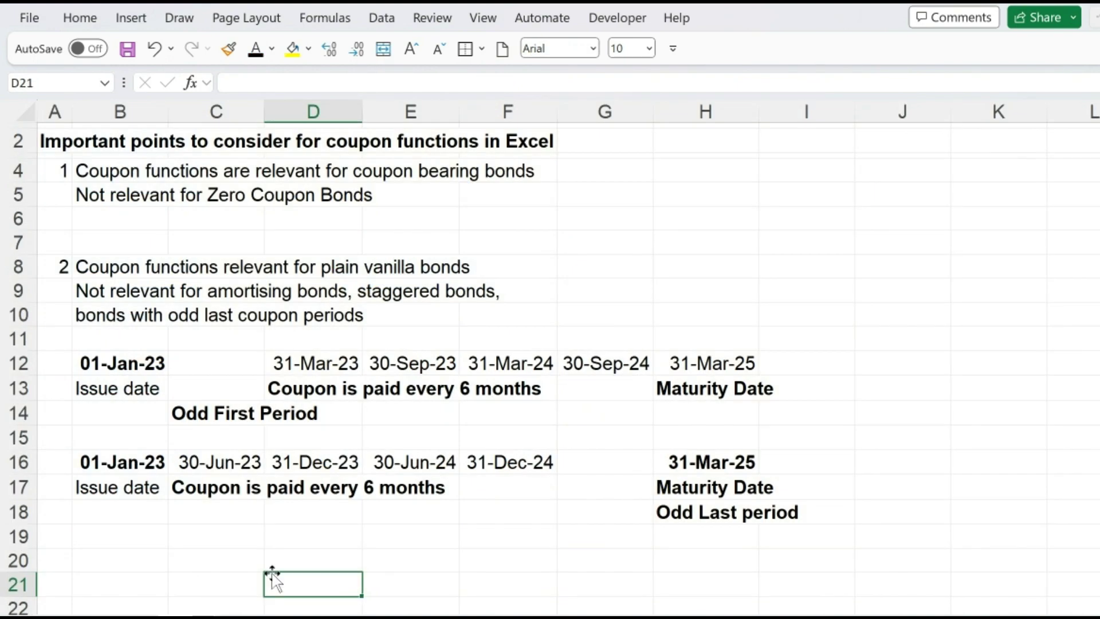
Step: Read the two notes on which types of bonds the coupon functions are relevant for
left_click_drag(94, 171, 579, 191)
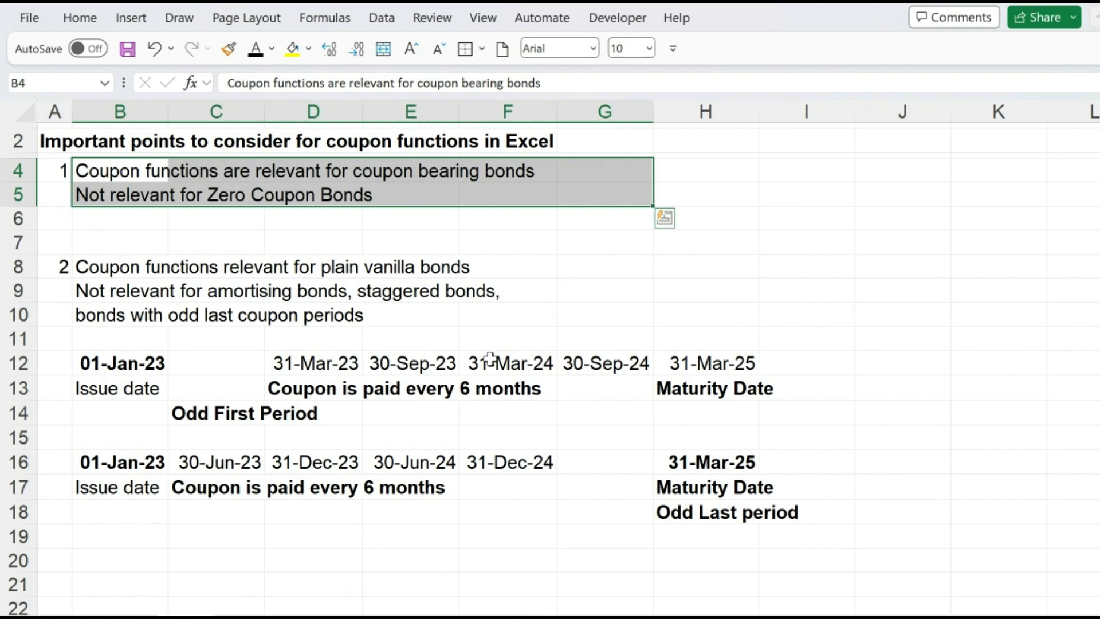
left_click_drag(81, 268, 806, 523)
left_click(116, 271)
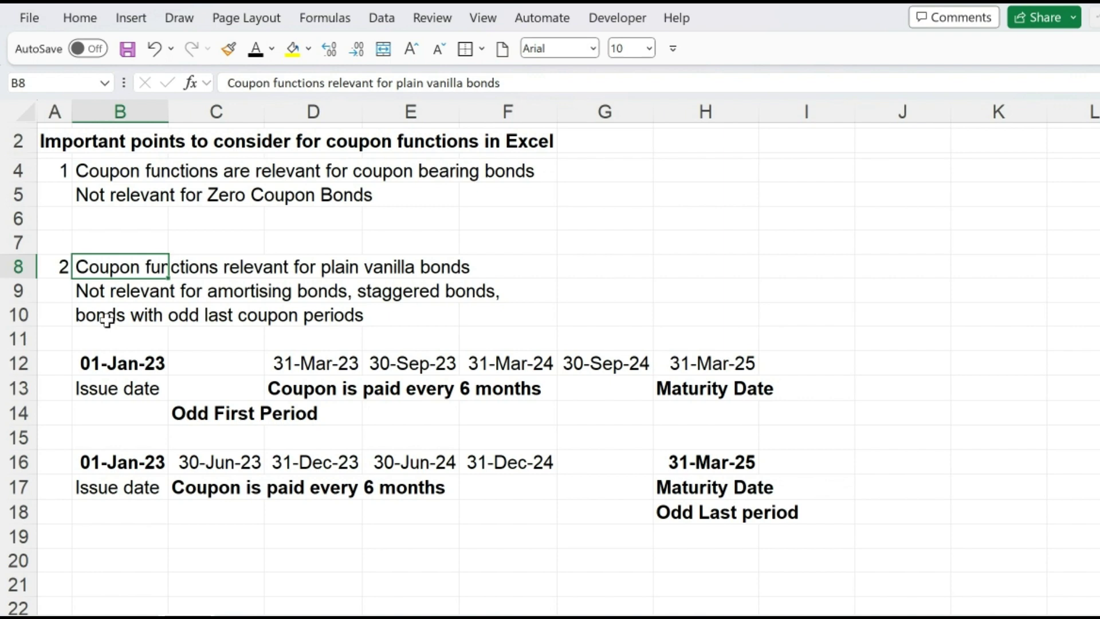
Step: Examine the odd first period example in rows 12 to 14, from the issue date through the coupon dates to maturity
left_click(720, 368)
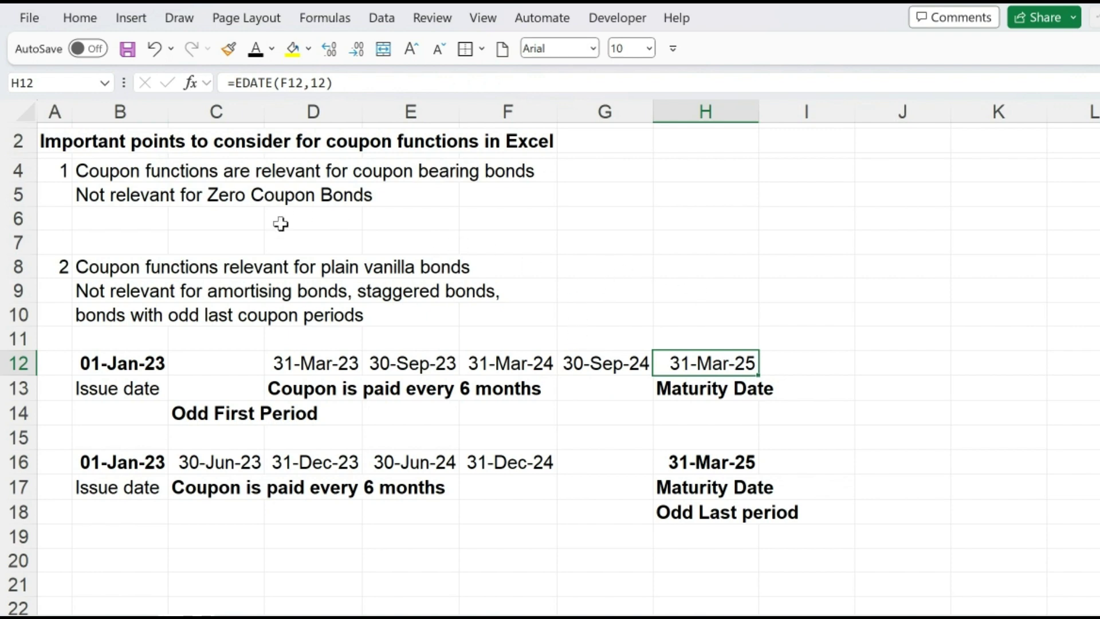
left_click(220, 414)
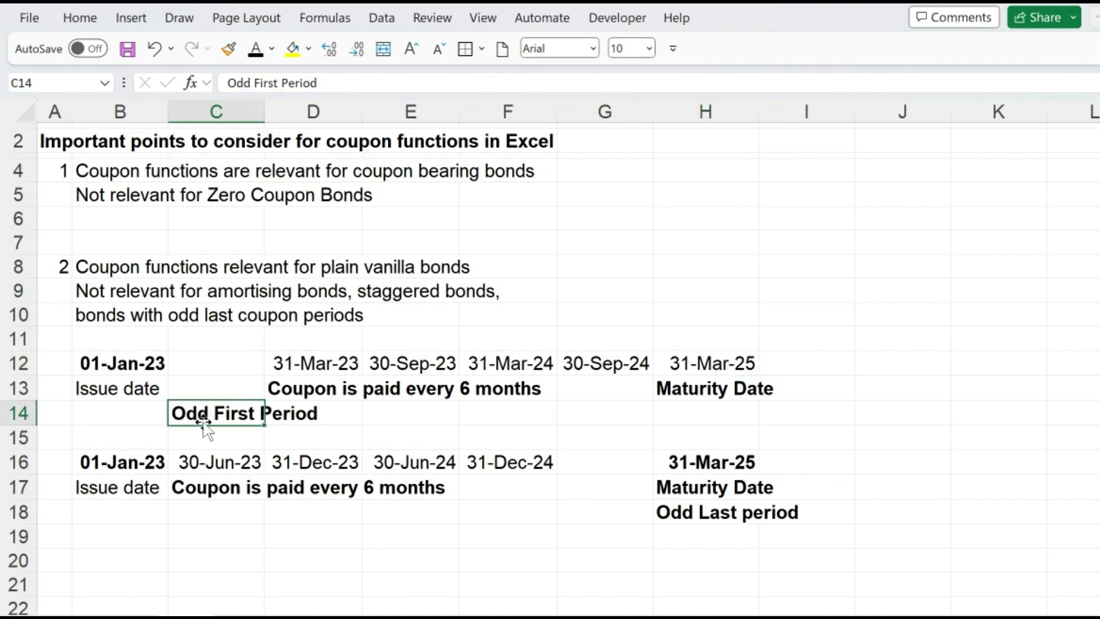
left_click_drag(131, 373, 327, 412)
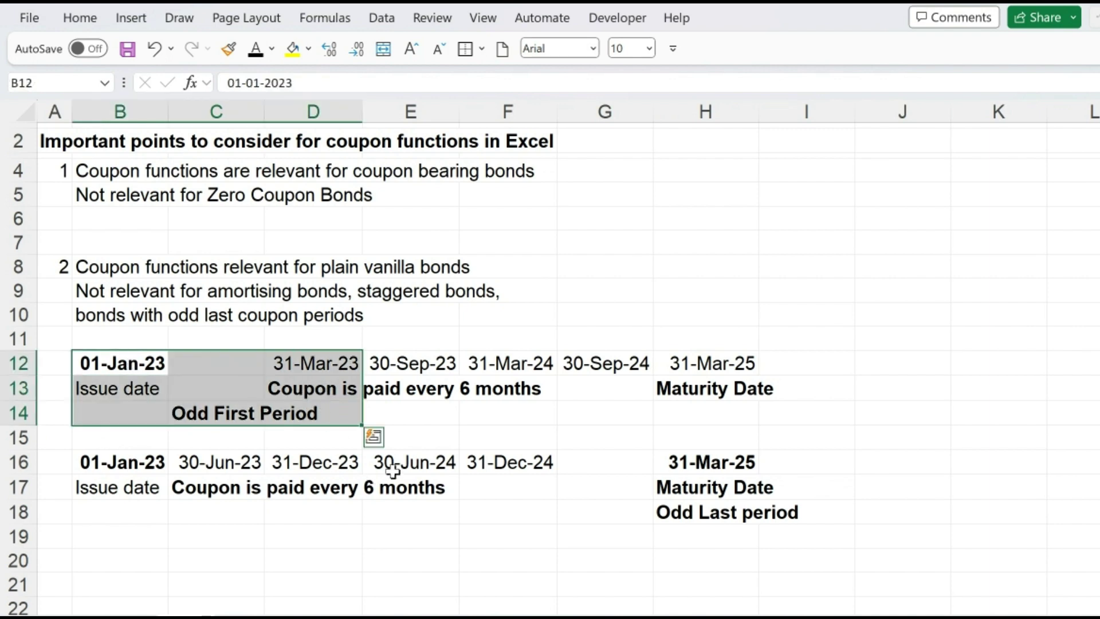
left_click_drag(428, 359, 765, 412)
left_click_drag(136, 359, 327, 410)
left_click(331, 367)
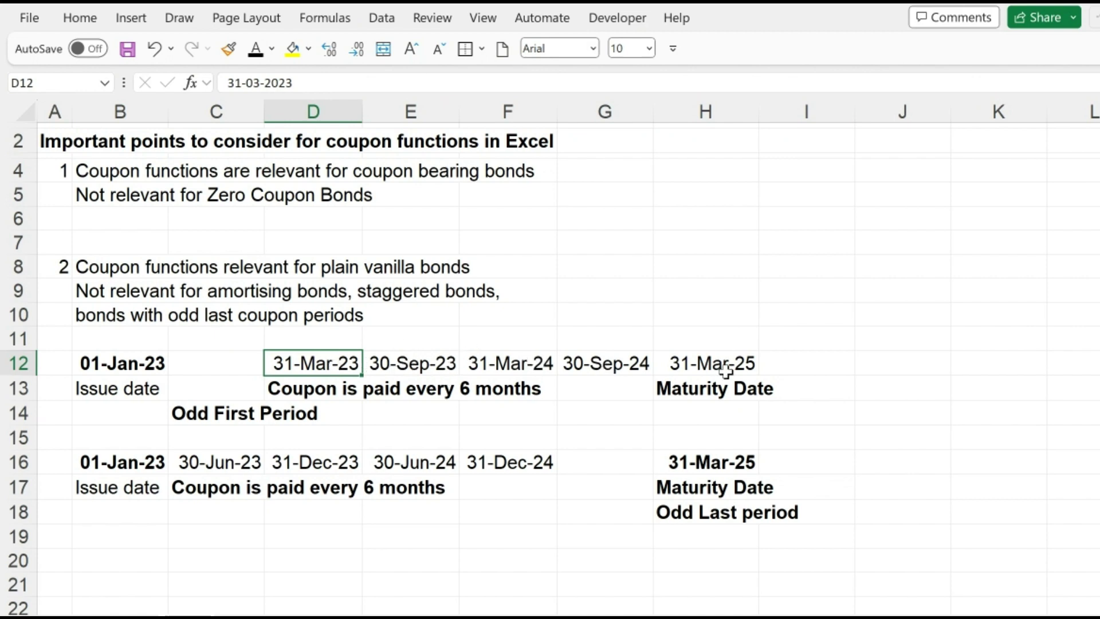
left_click_drag(111, 345, 363, 410)
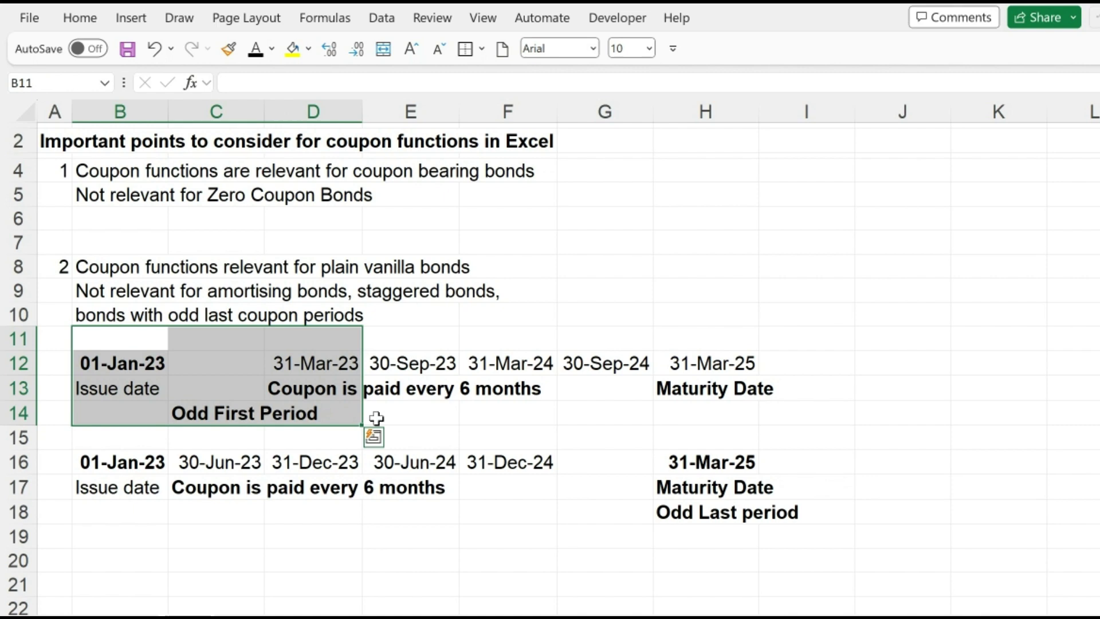
left_click_drag(136, 357, 313, 407)
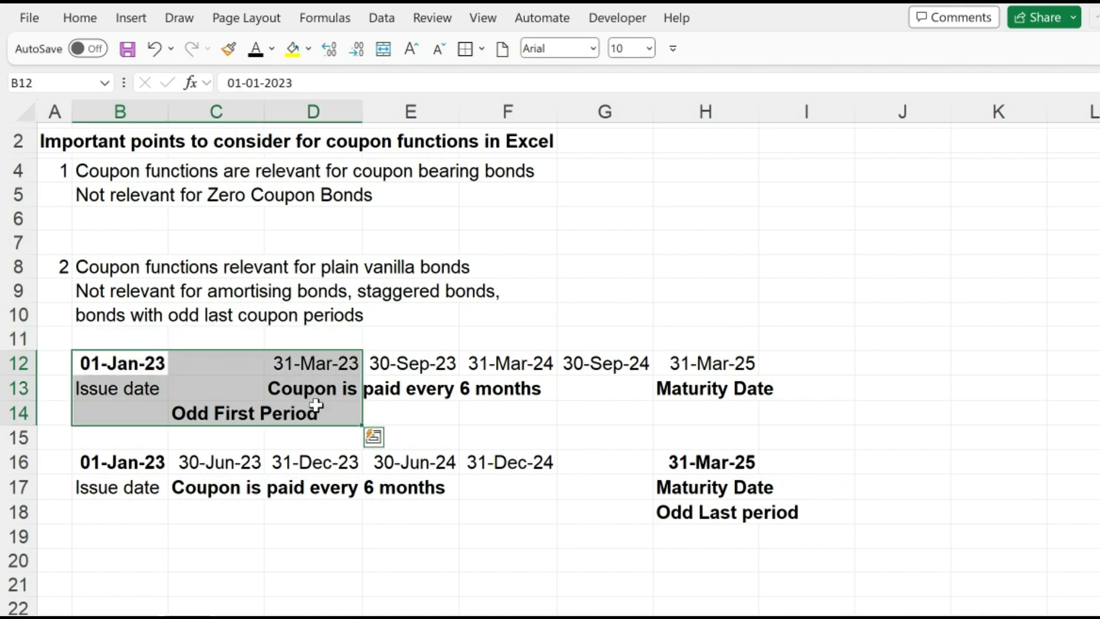
Step: Examine the odd last period example in rows 16 to 18 and compare it with the odd first period example
left_click_drag(128, 458, 744, 512)
left_click_drag(510, 461, 735, 524)
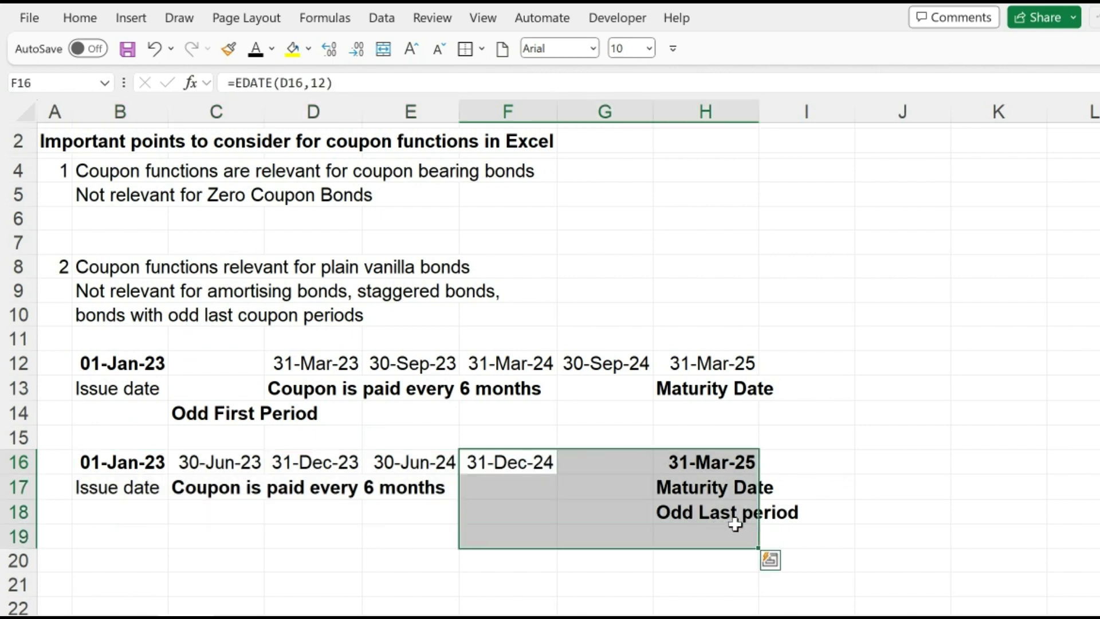
left_click_drag(215, 442, 444, 531)
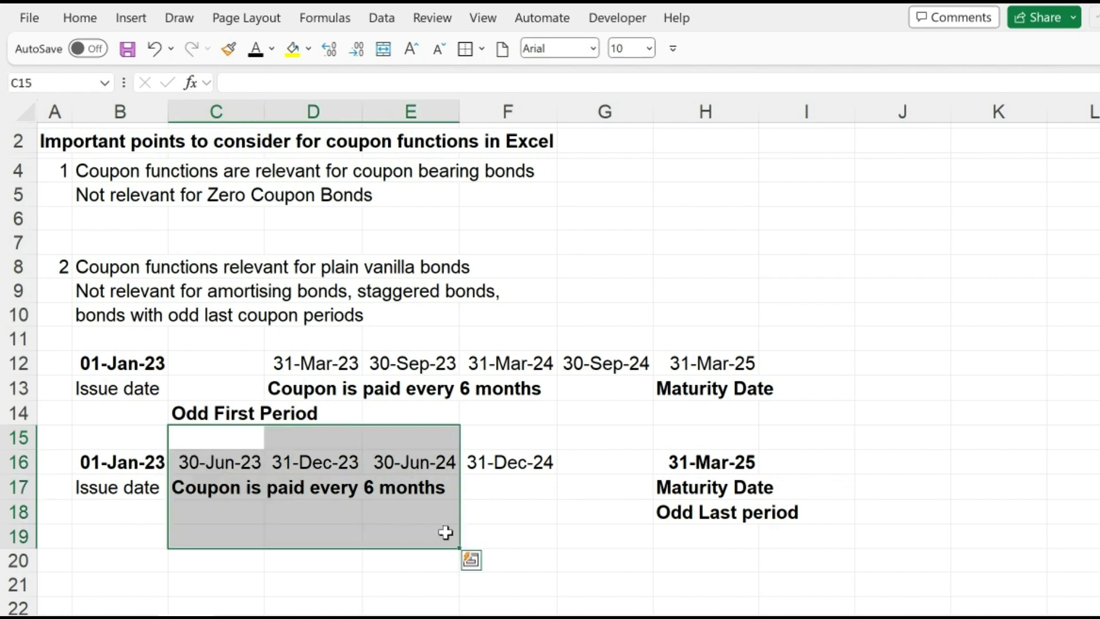
left_click_drag(579, 442, 785, 538)
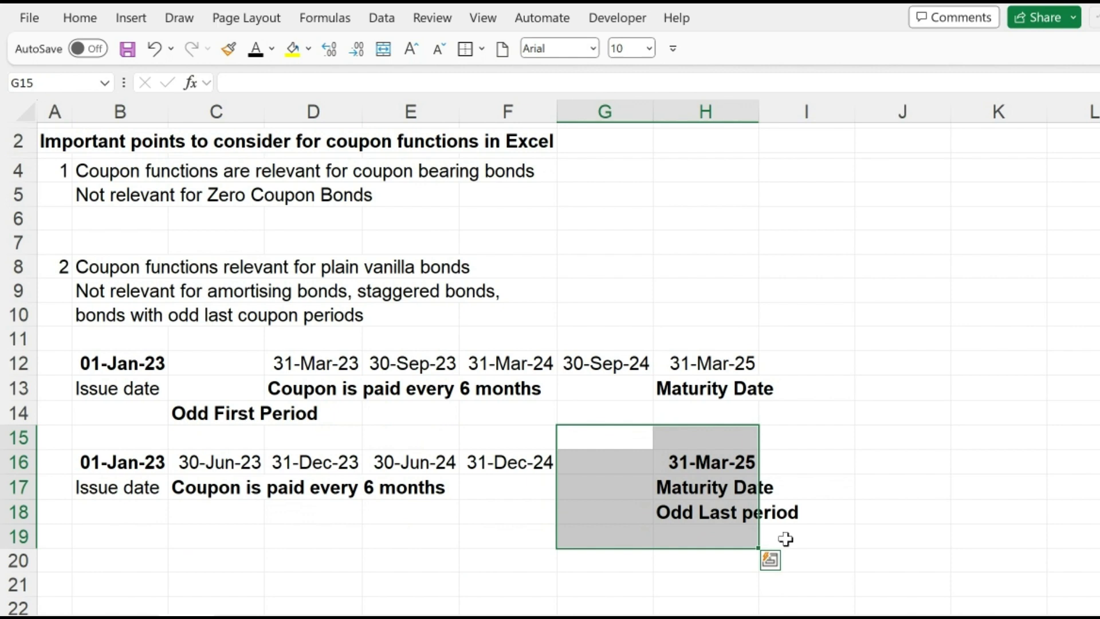
left_click_drag(109, 341, 786, 413)
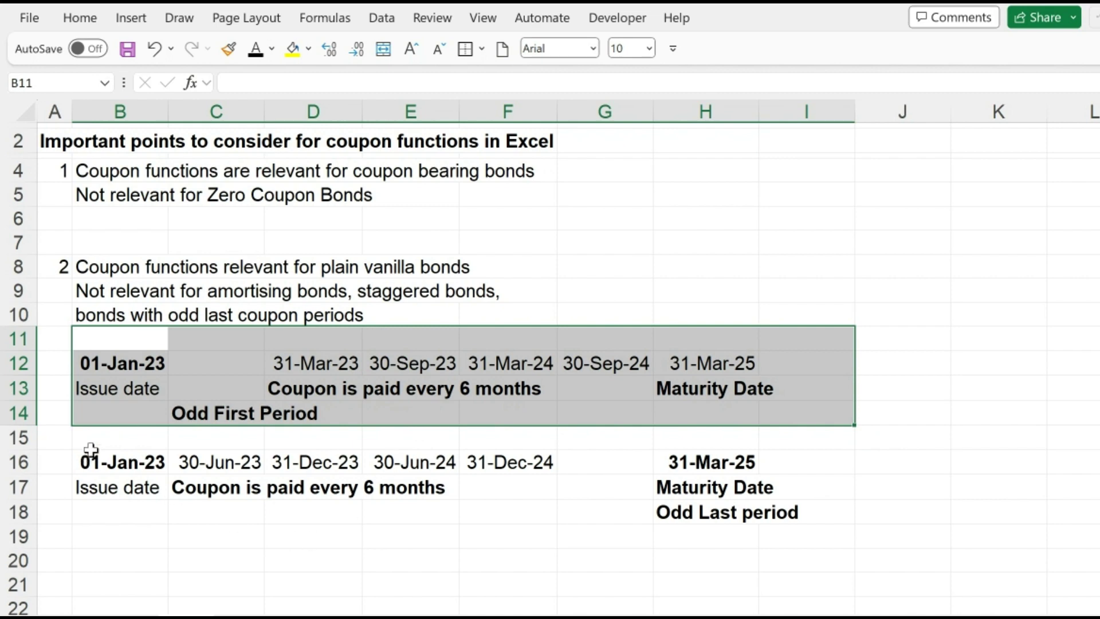
left_click_drag(90, 447, 767, 541)
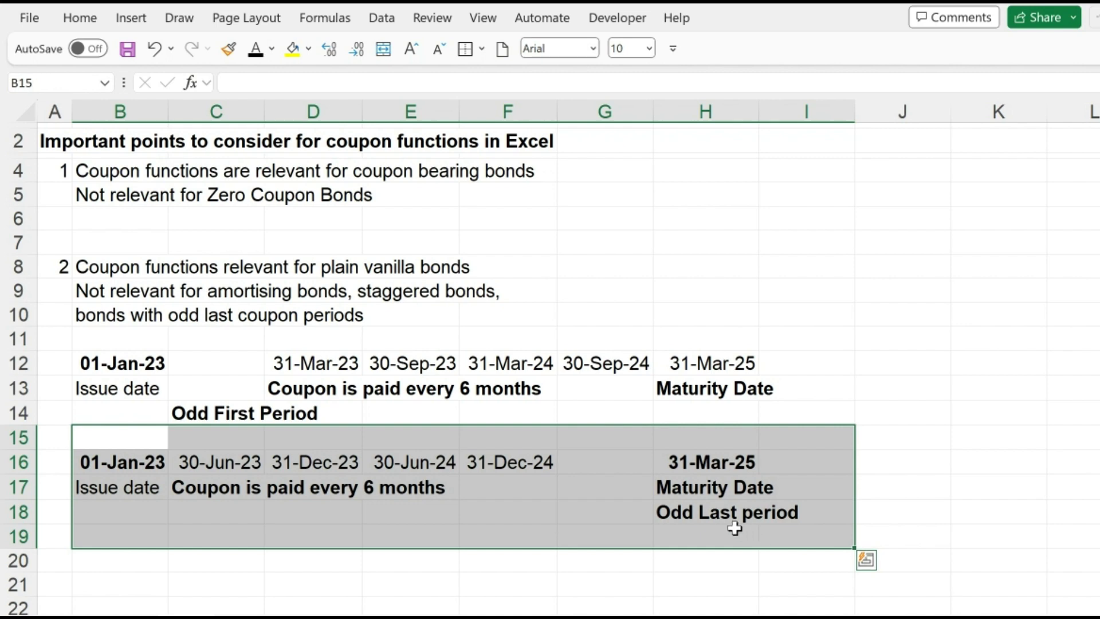
left_click_drag(695, 459, 696, 513)
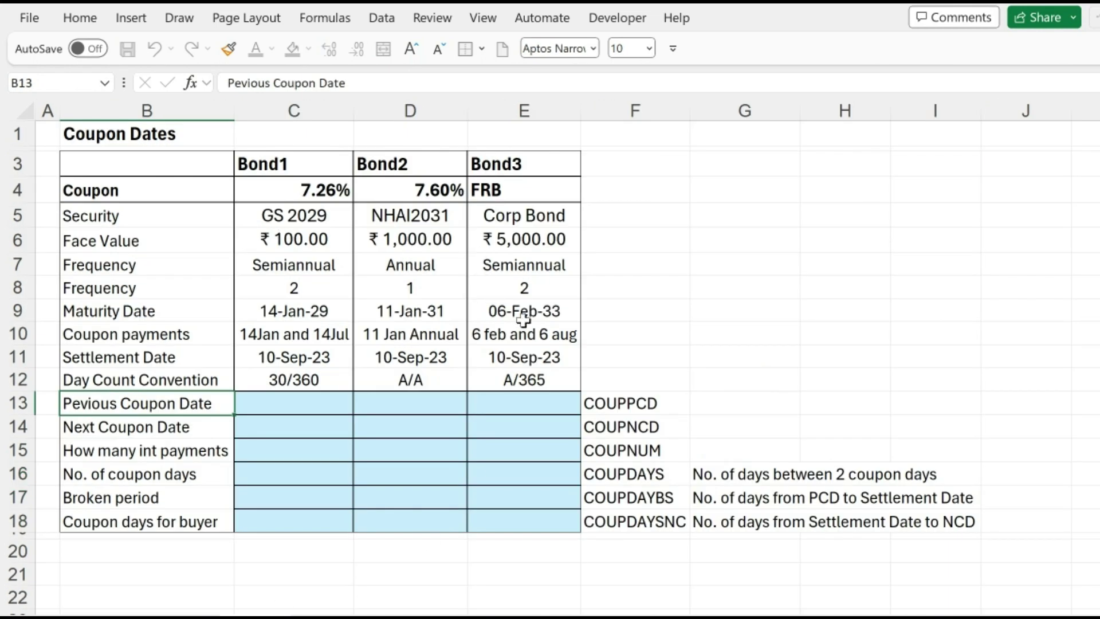
Step: Review the three bonds' face value, frequency, maturity, coupon payment, settlement date and day count convention rows in the Coupon Dates table
left_click(304, 116)
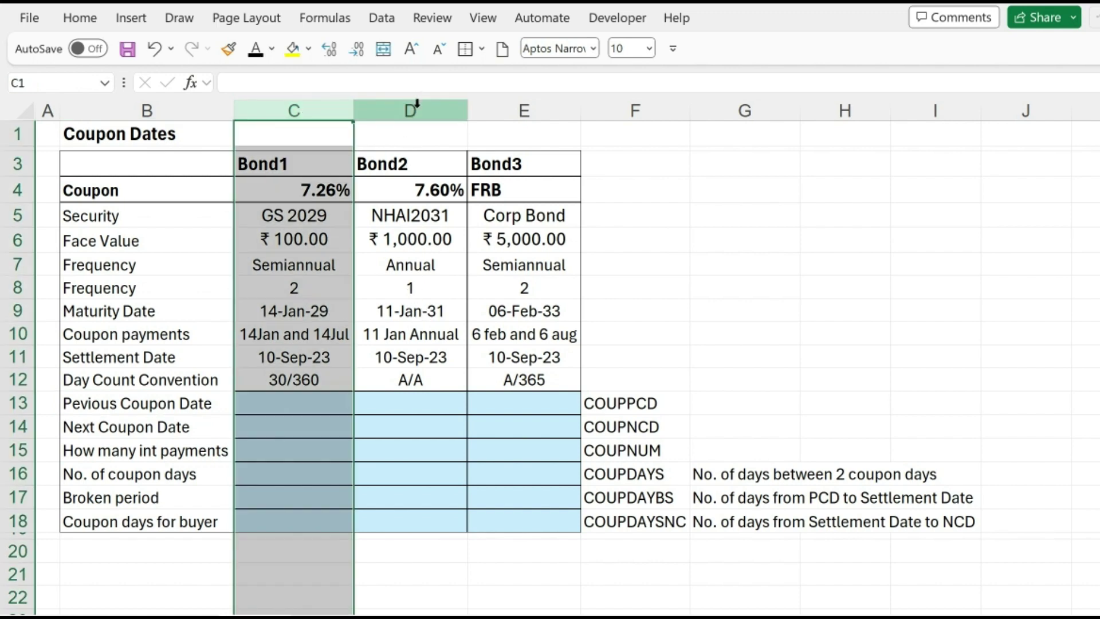
left_click_drag(412, 108, 518, 133)
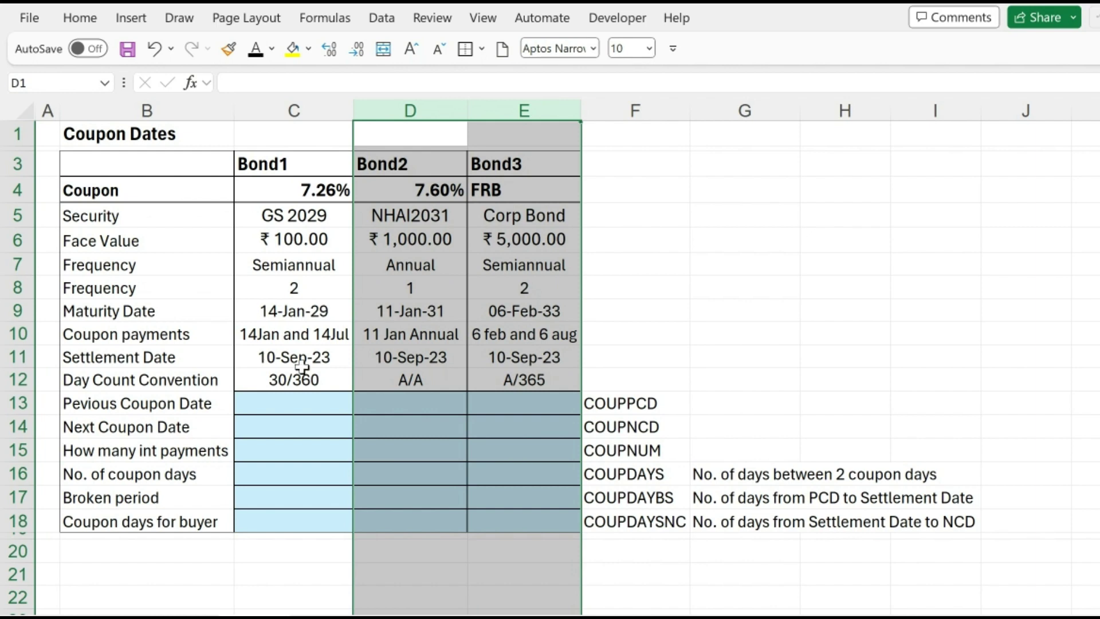
left_click_drag(310, 268, 337, 294)
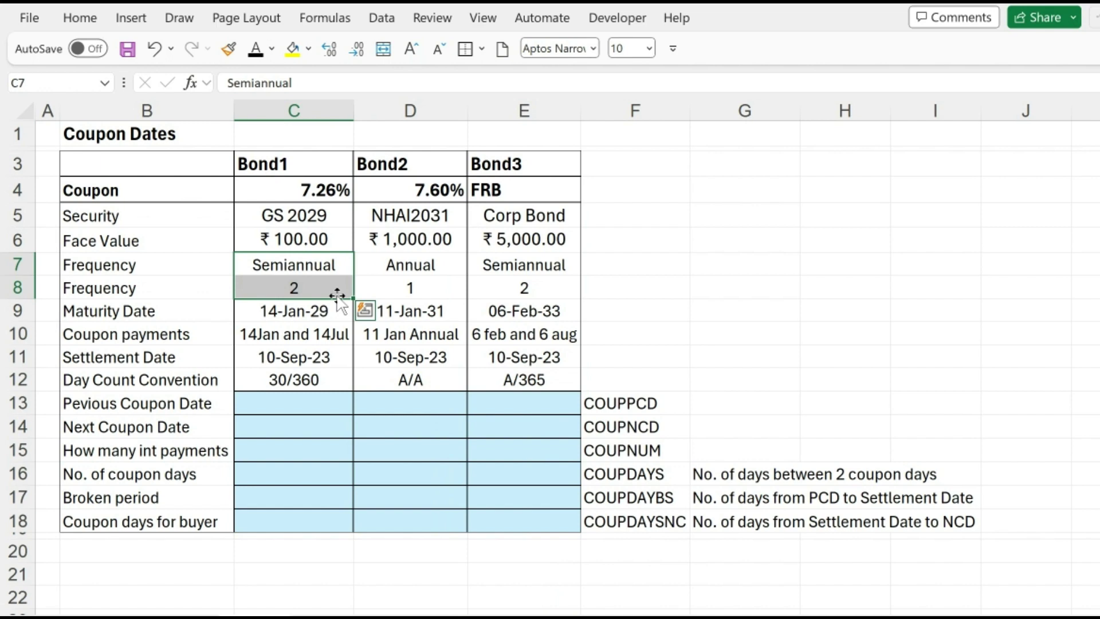
left_click(312, 241)
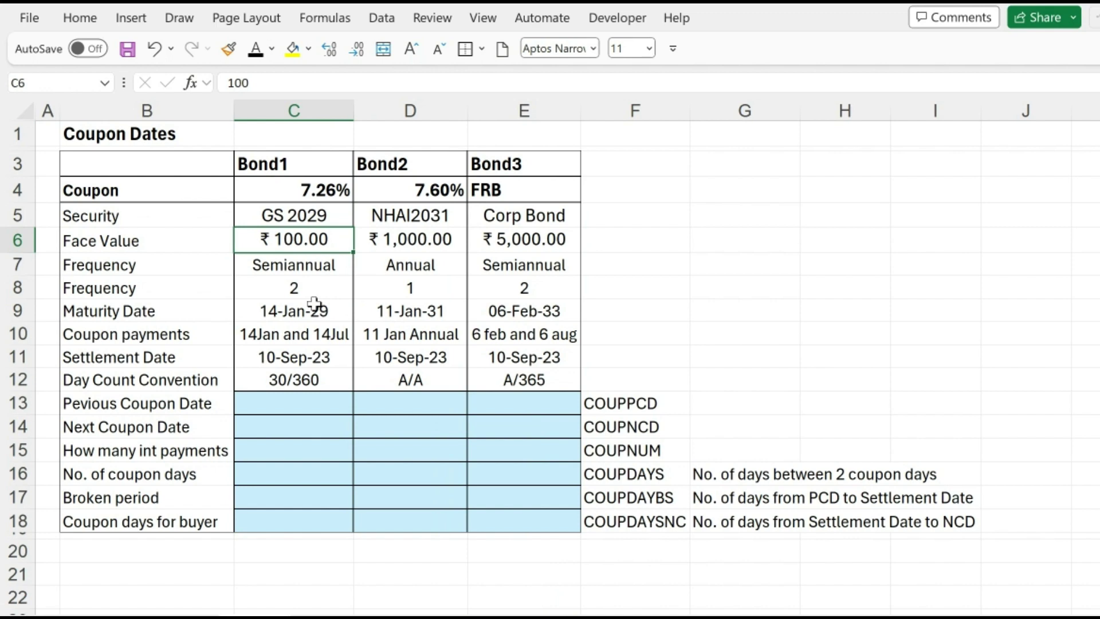
left_click_drag(418, 110, 493, 112)
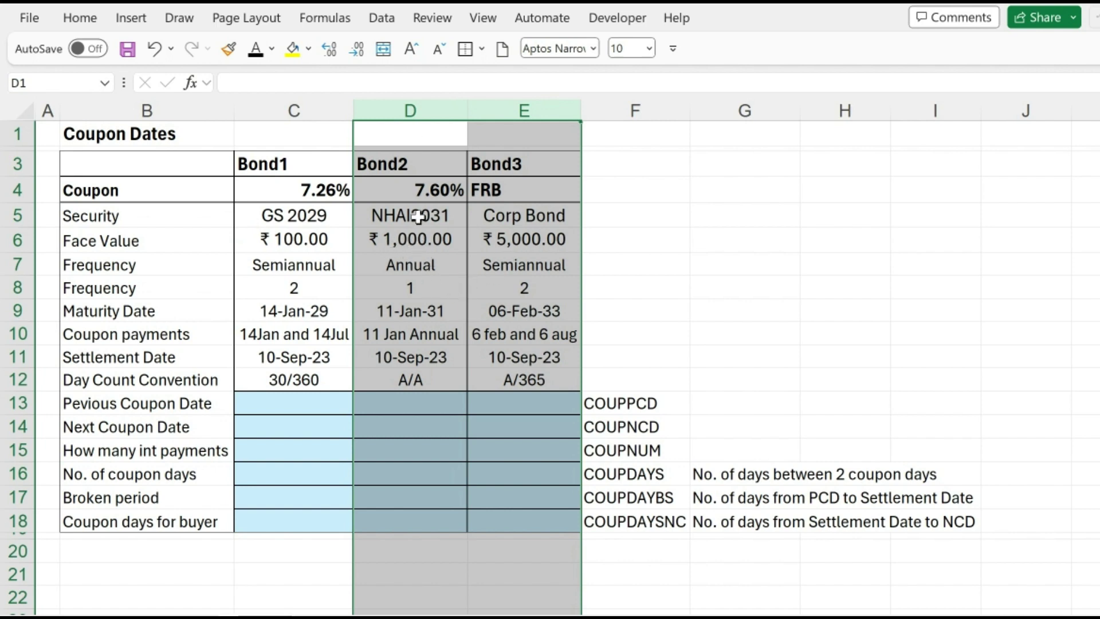
left_click_drag(419, 264, 553, 292)
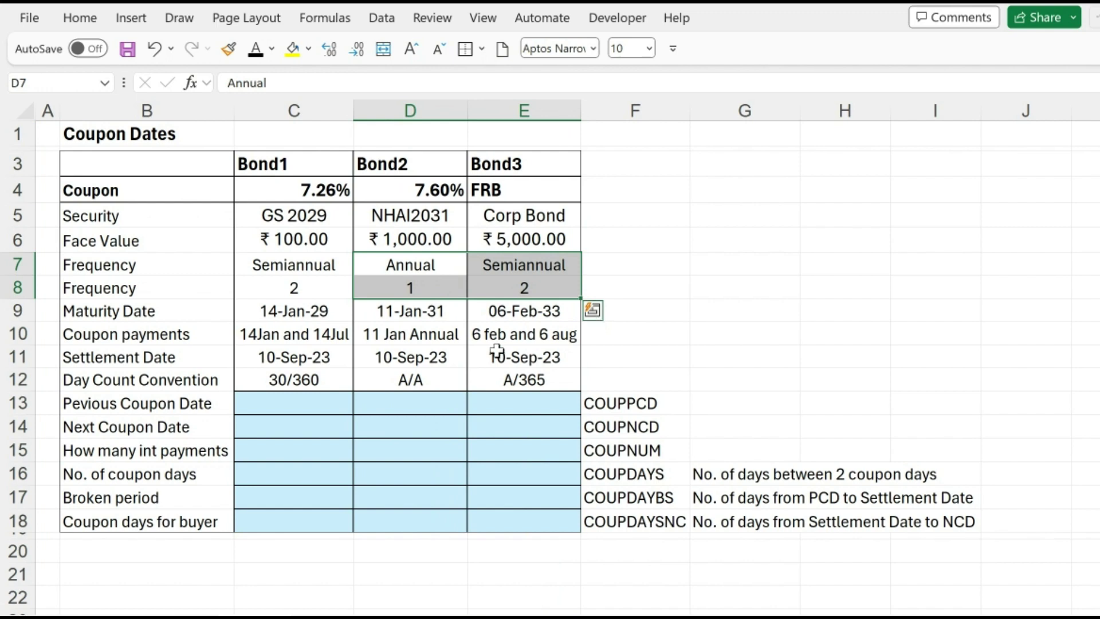
left_click_drag(284, 312, 483, 311)
left_click_drag(280, 338, 499, 333)
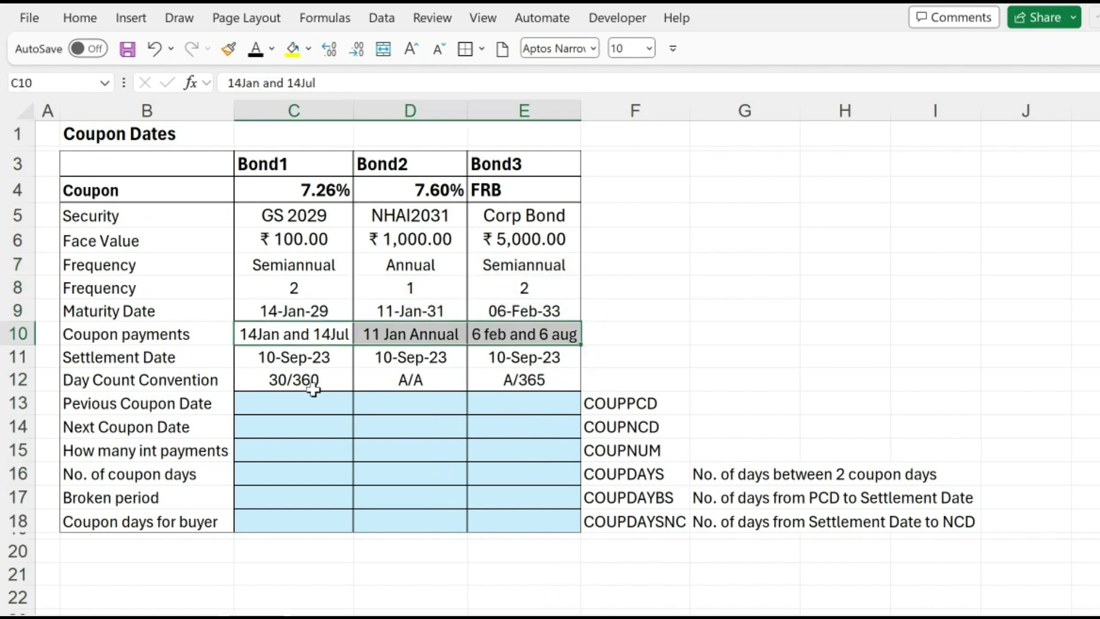
left_click_drag(321, 359, 510, 358)
left_click_drag(298, 380, 510, 380)
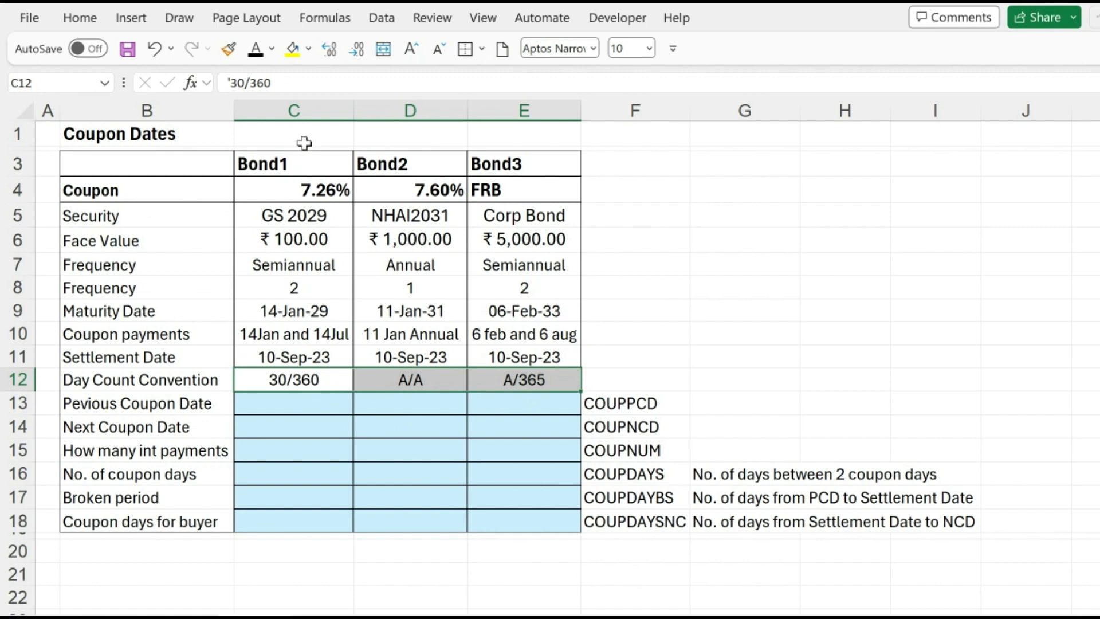
Step: Change Bond1's day count convention in C12 to 30/360E
left_click(314, 112)
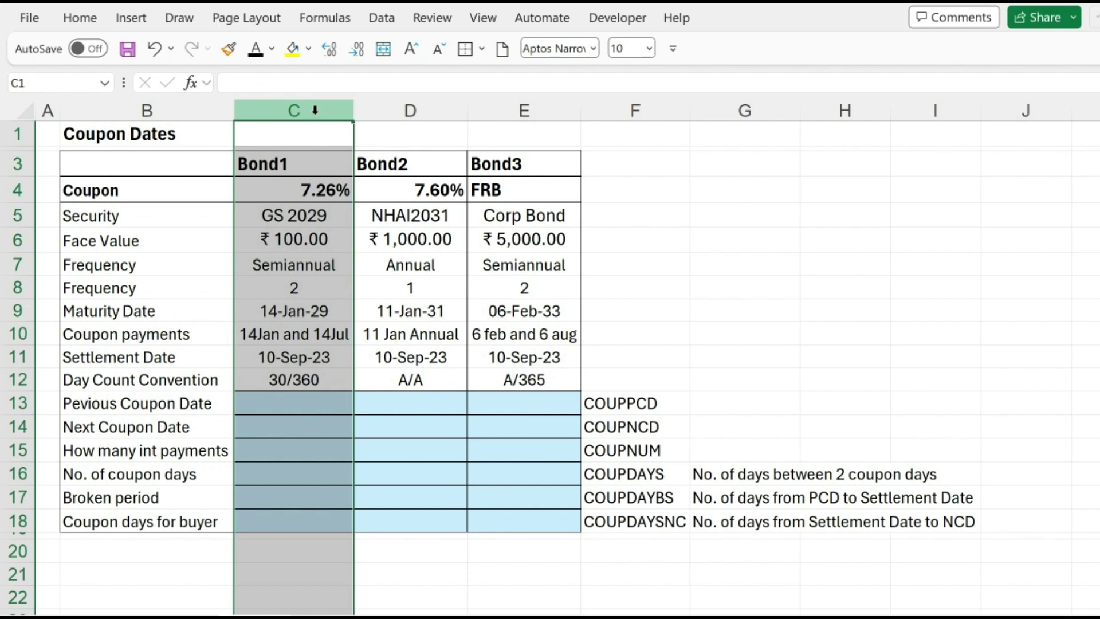
left_click(308, 383)
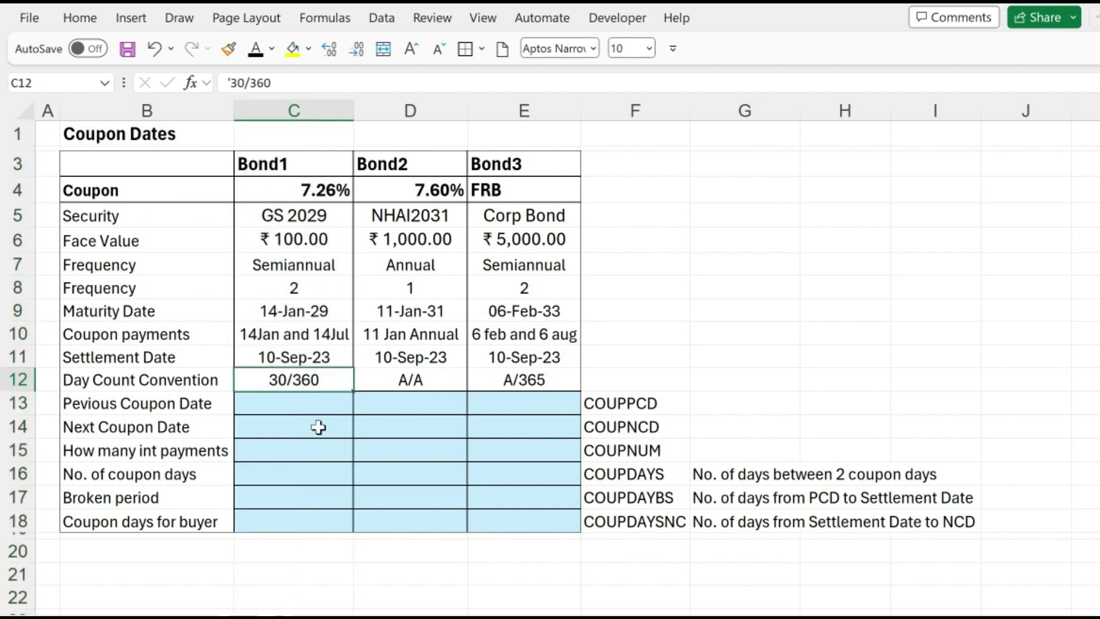
double_click(319, 381)
type("E")
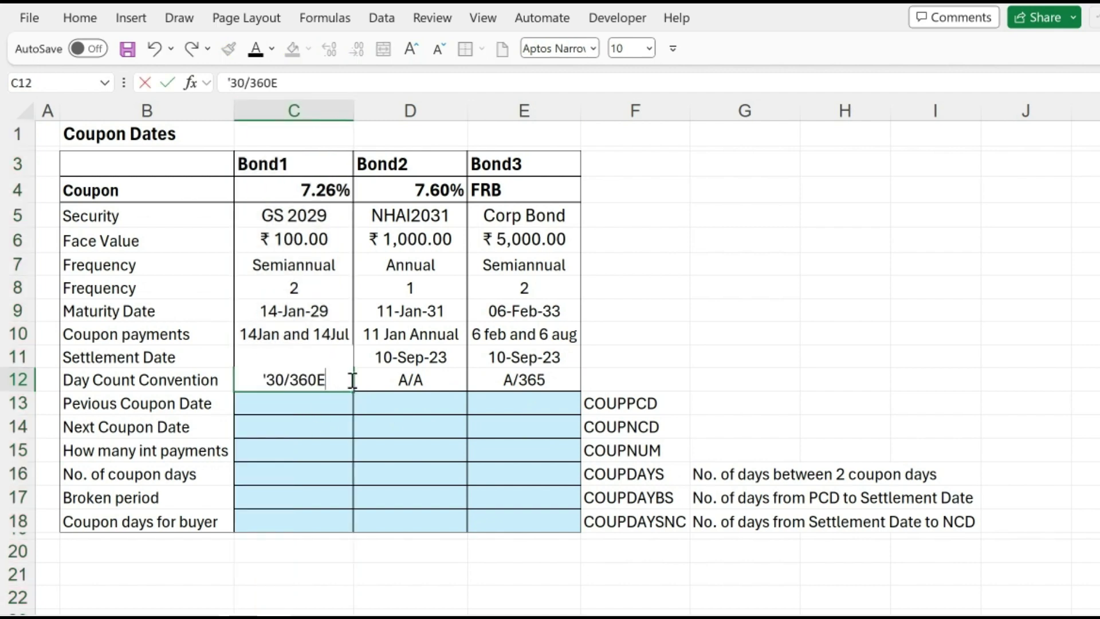
key("Return")
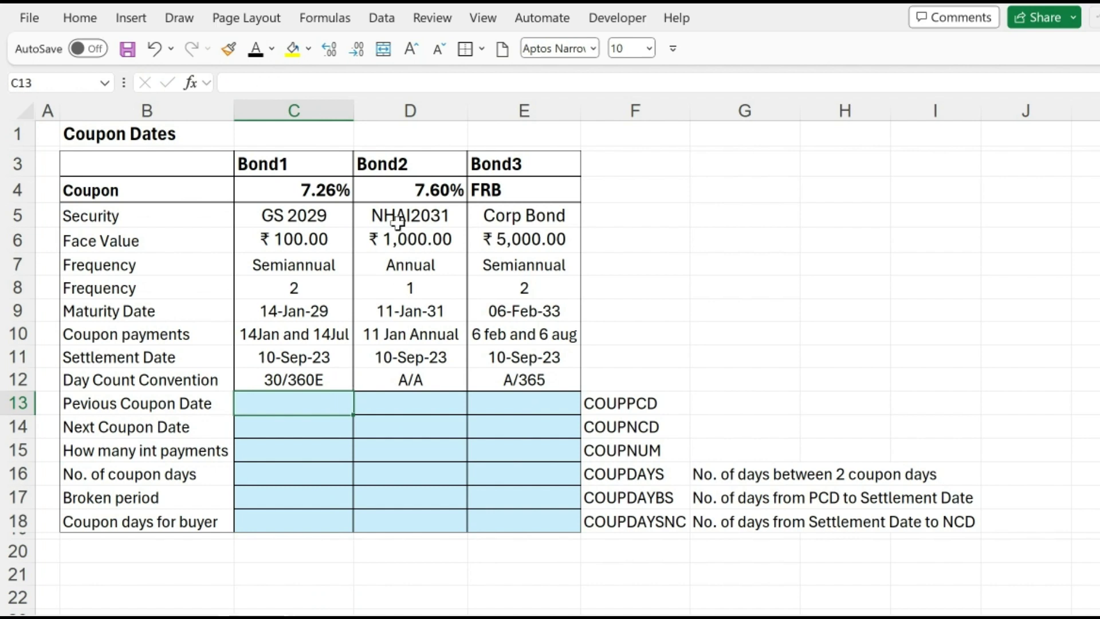
Step: Check the day count conventions of Bond2 and Bond3 in row 12
left_click_drag(441, 110, 535, 132)
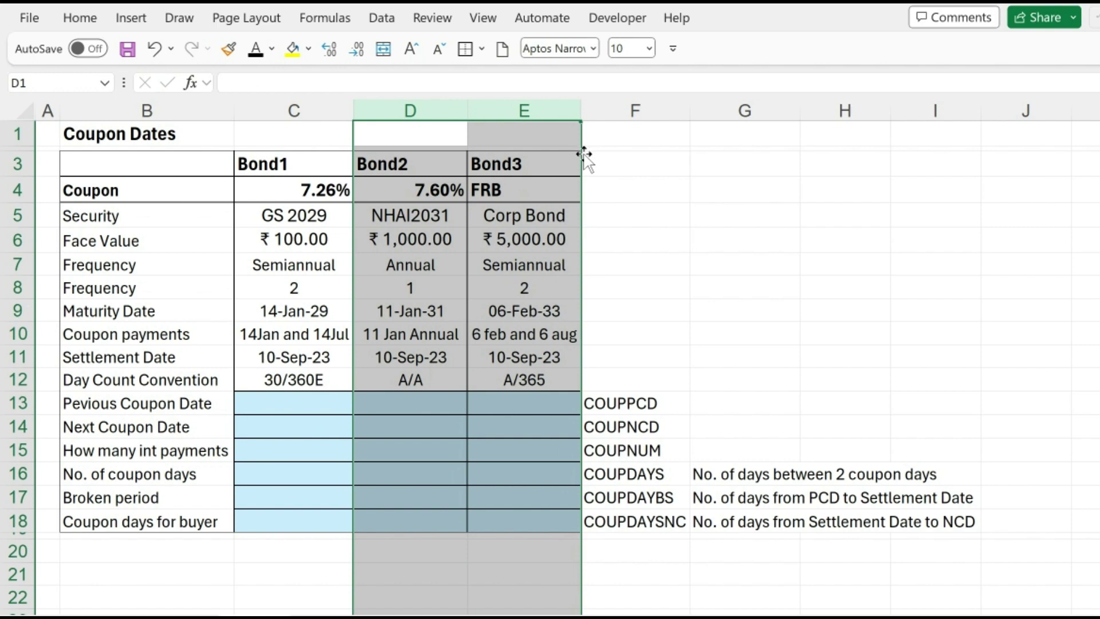
left_click_drag(439, 386, 552, 400)
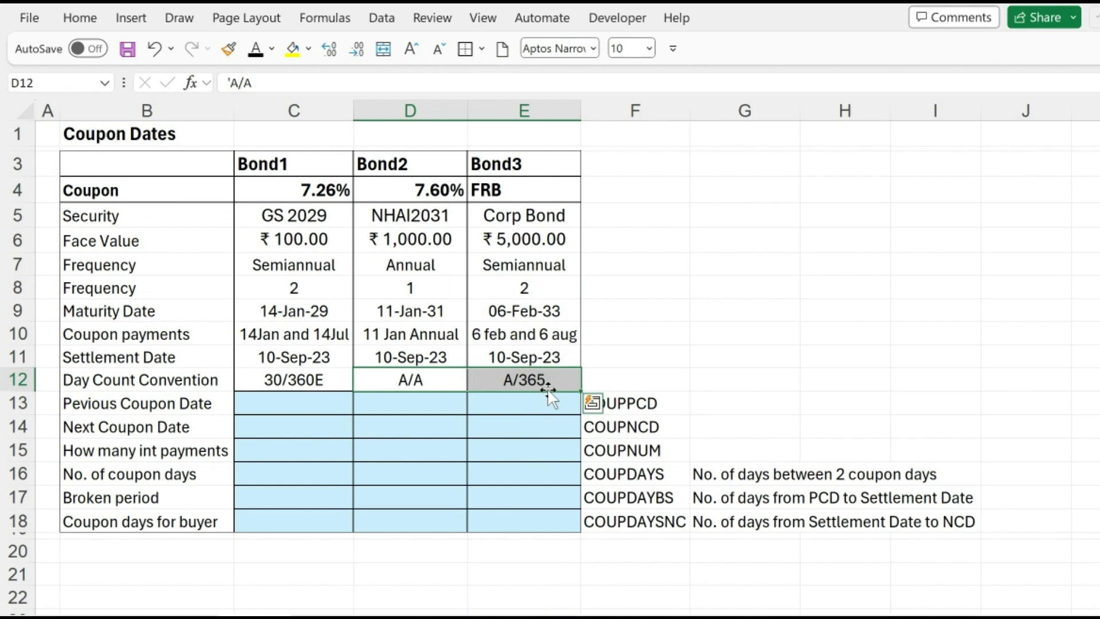
left_click(522, 384)
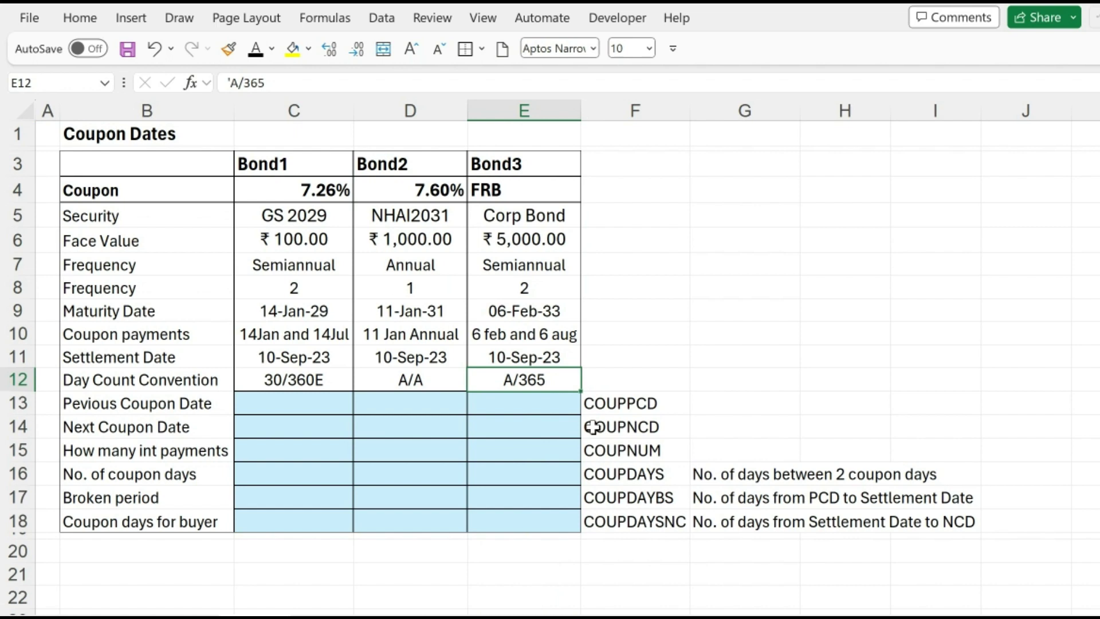
Step: Calculate Bond1's previous coupon date in C13 with =COUPPCD(C11,C9,C8,C20), taking the basis from the cell below the table
left_click(289, 404)
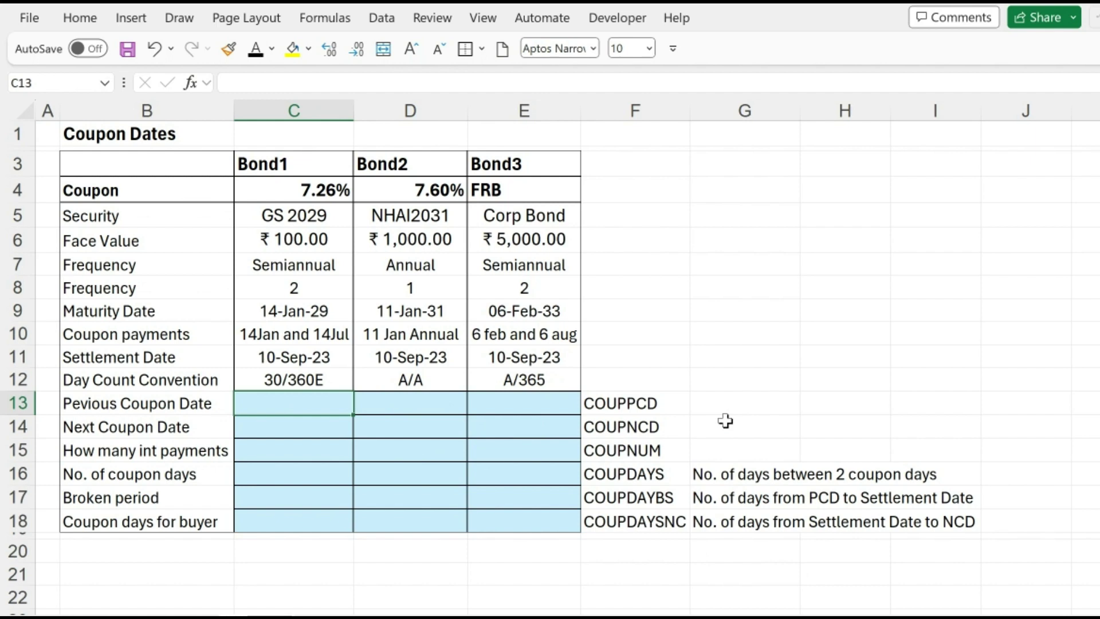
type("=coupp")
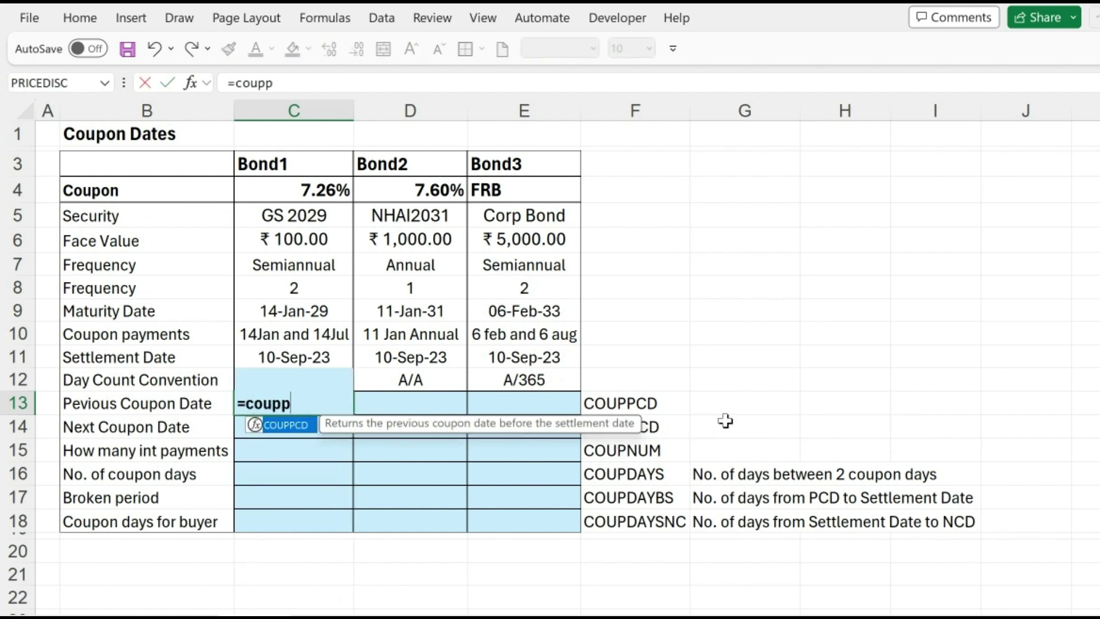
type("cd(")
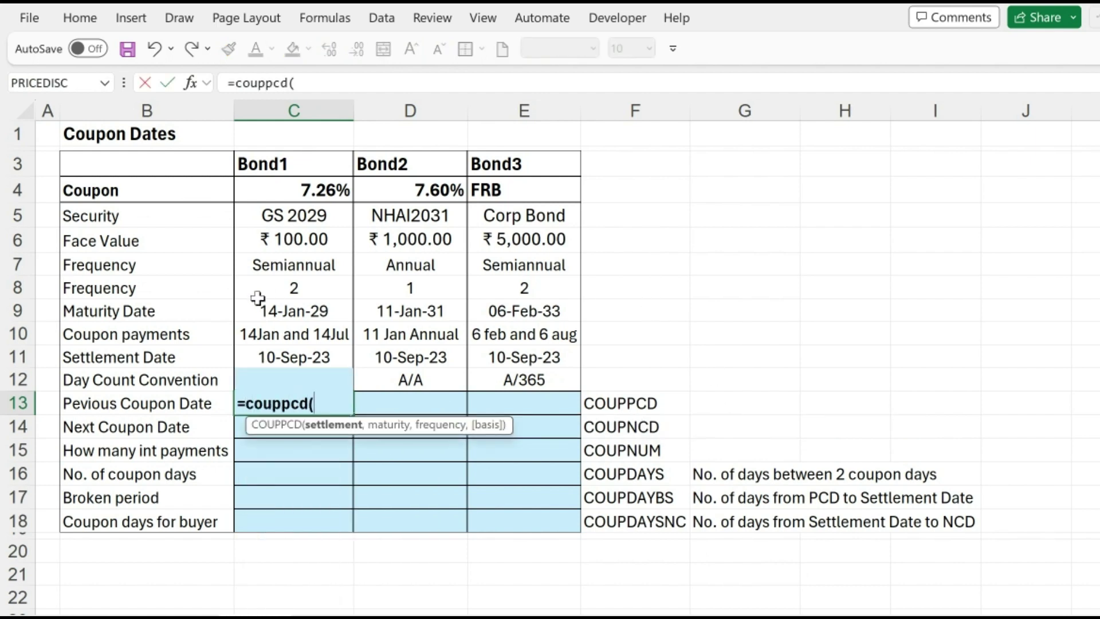
left_click(312, 358)
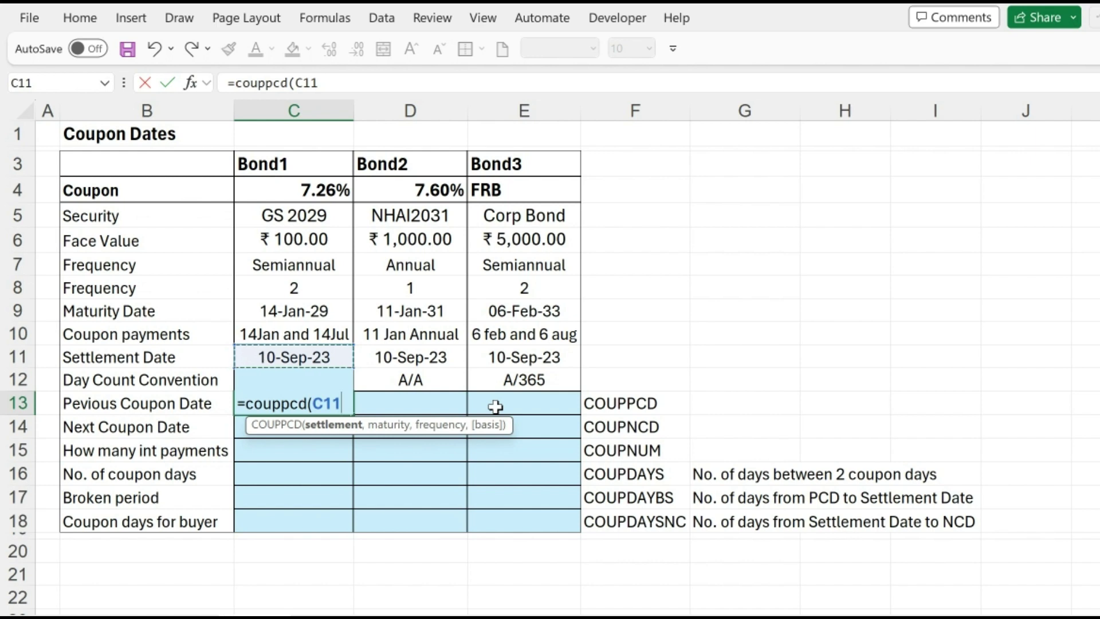
type(",")
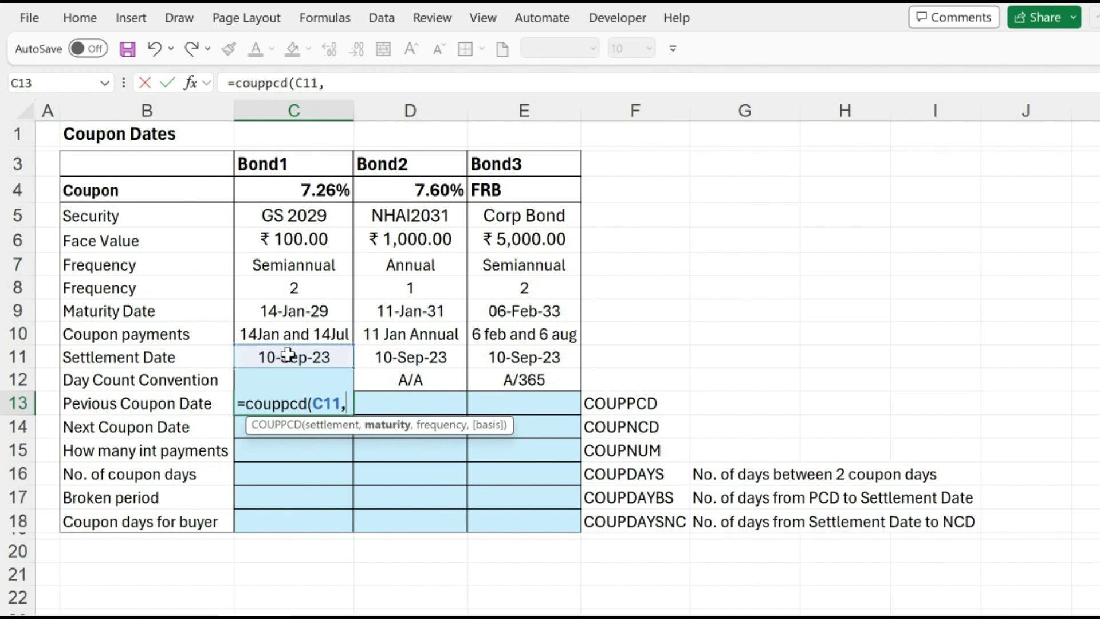
left_click(293, 312)
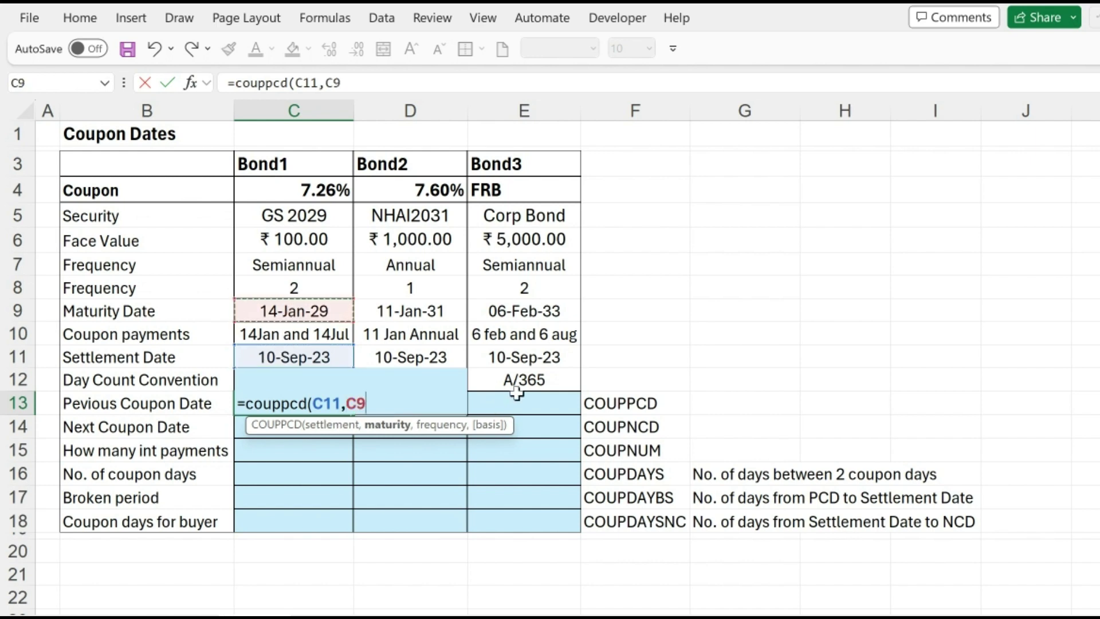
type(",")
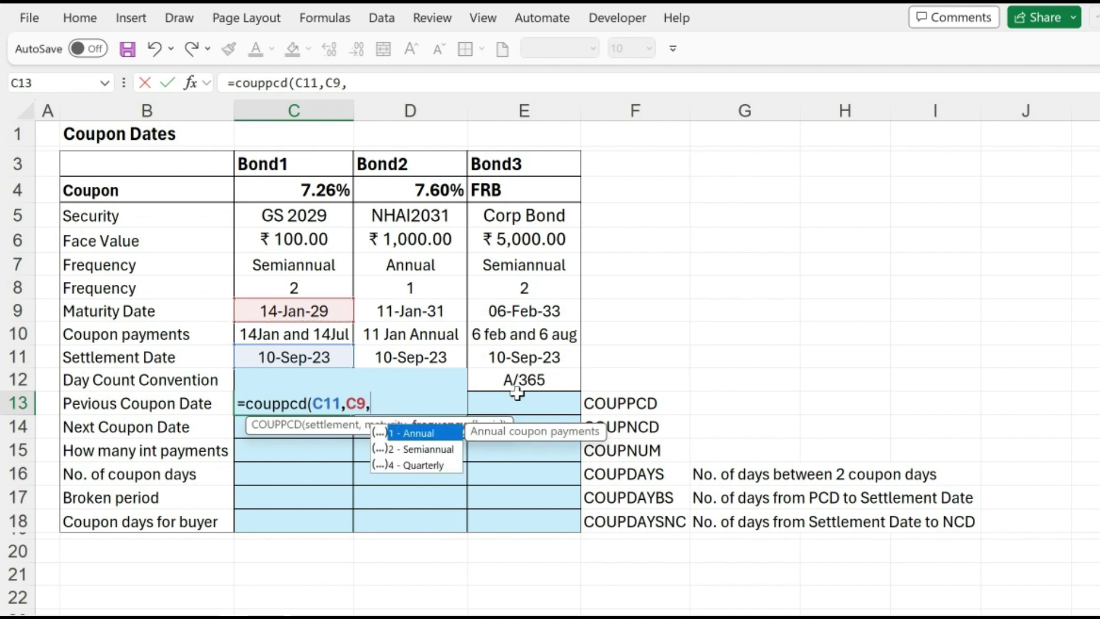
left_click(304, 287)
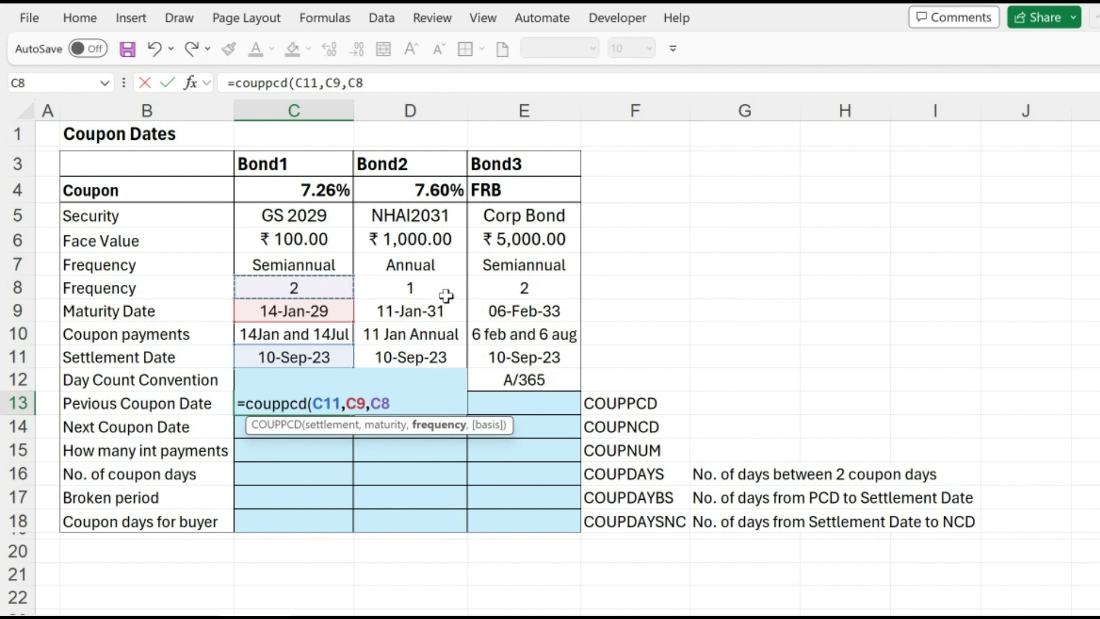
type(",")
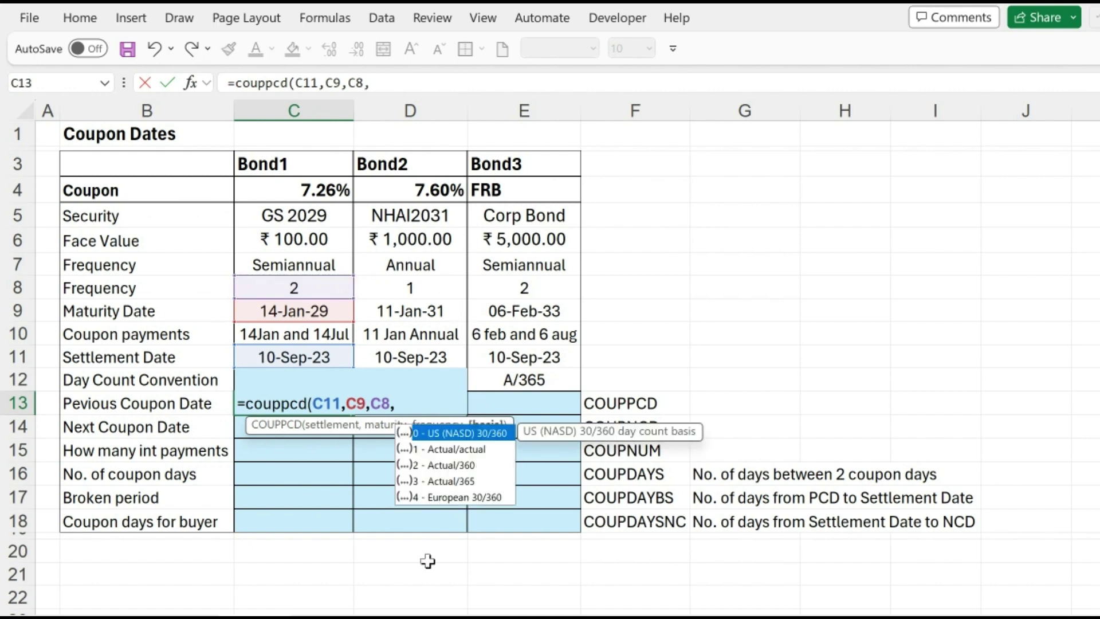
left_click(290, 554)
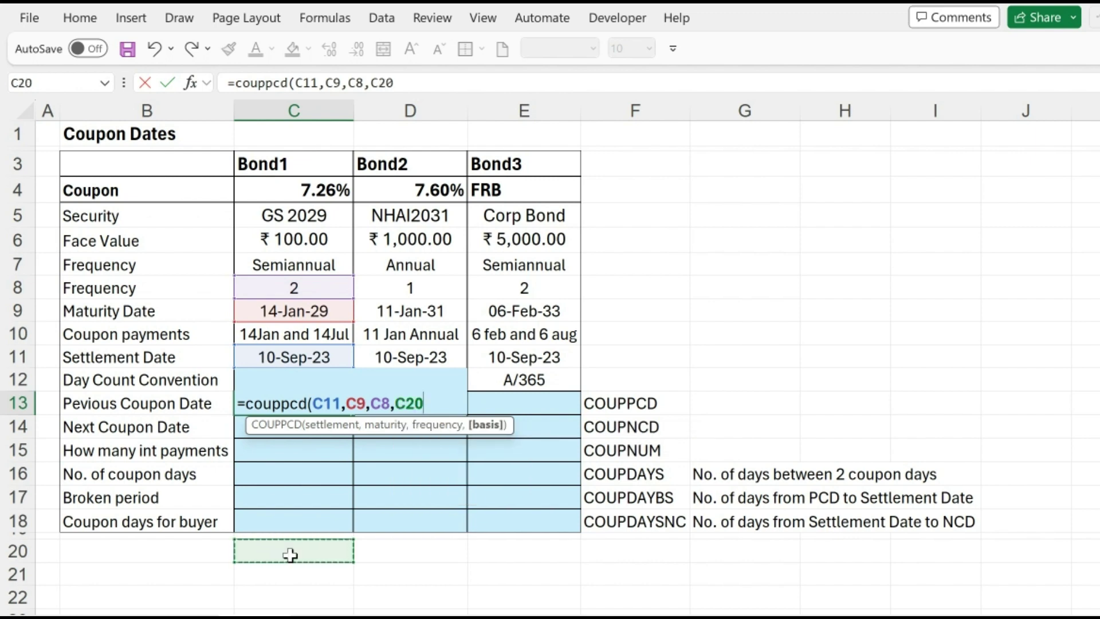
type(")")
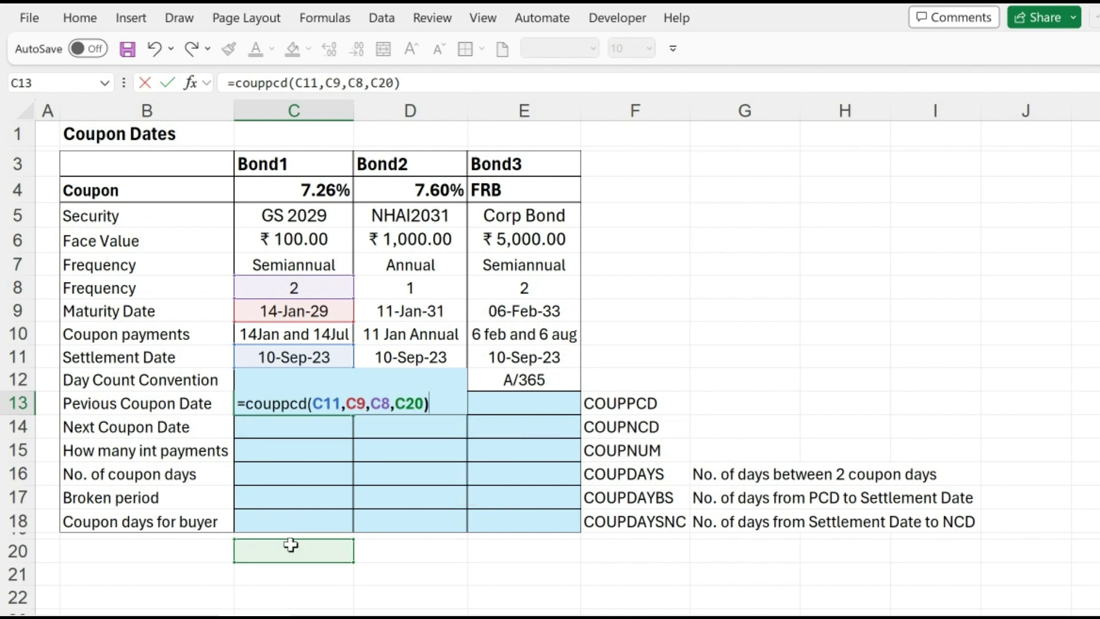
key("BackSpace")
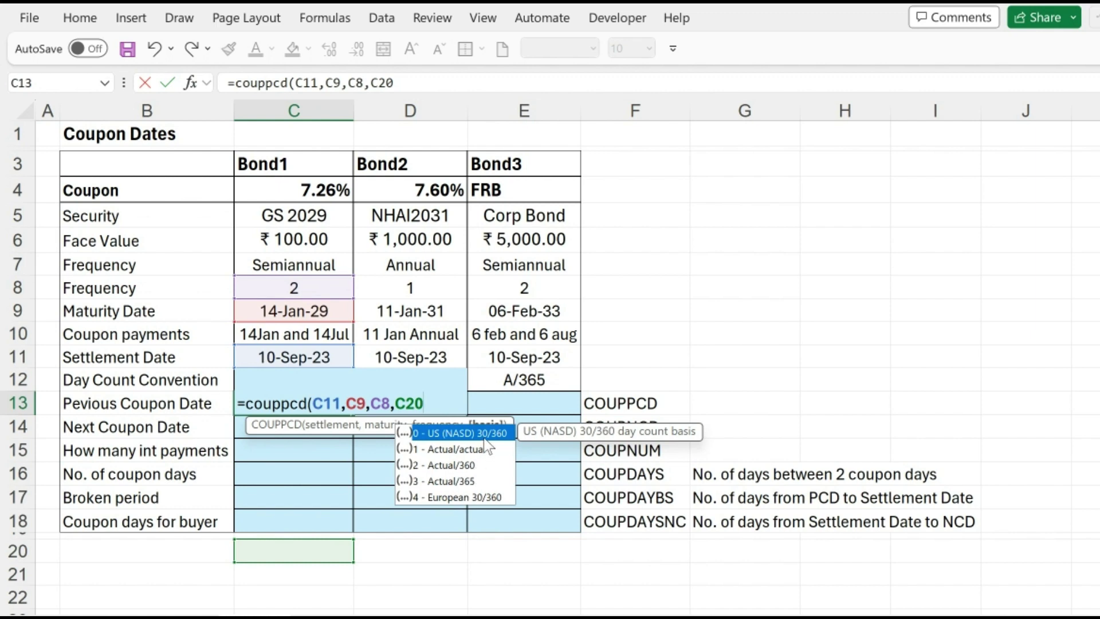
key("Return")
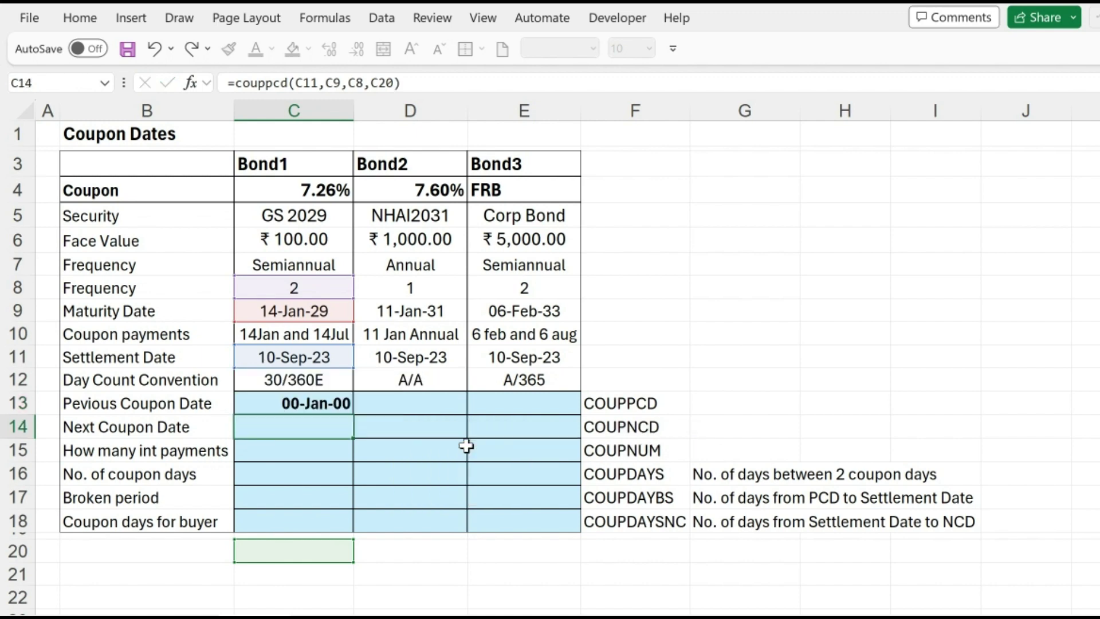
Step: Enter the day count basis codes 4, 1 and 3 for Bond1, Bond2 and Bond3 in C20:E20
left_click(301, 551)
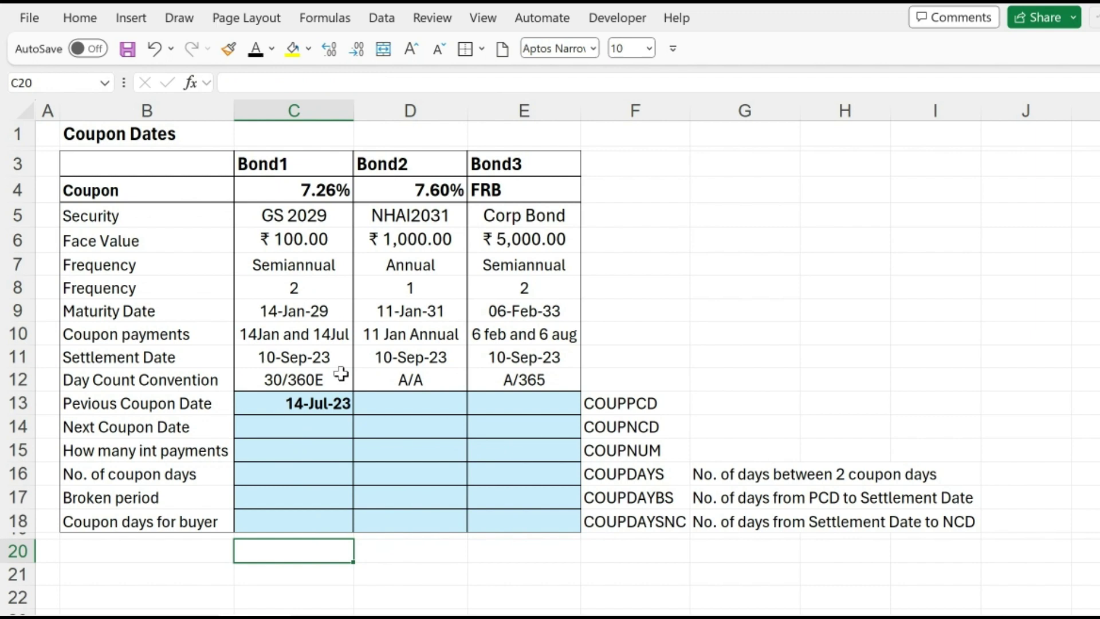
type("4")
key("Tab")
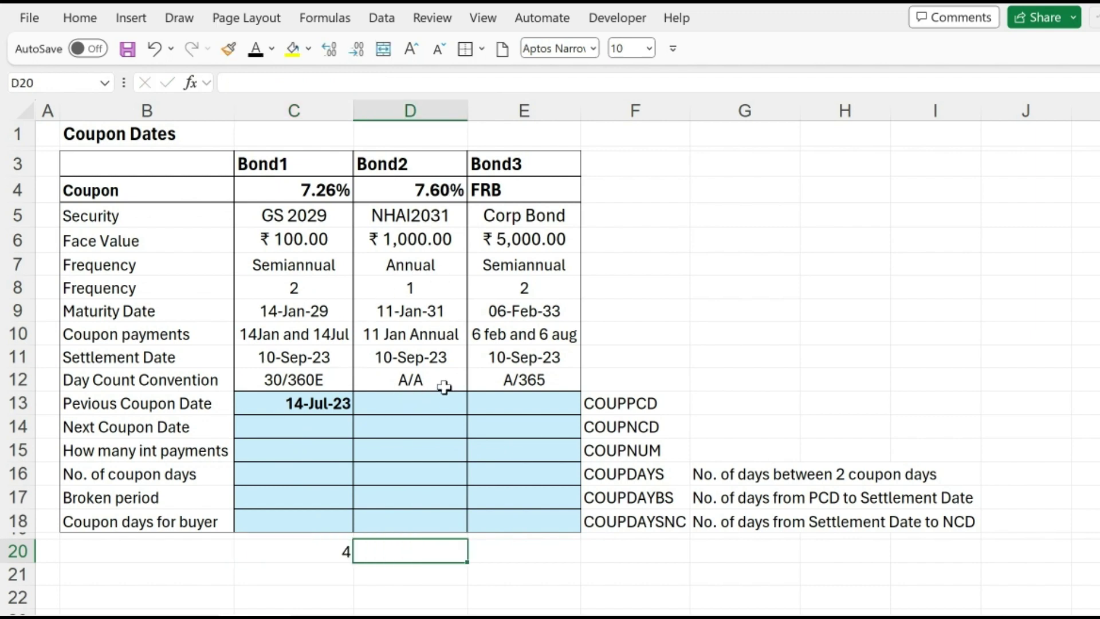
type("1")
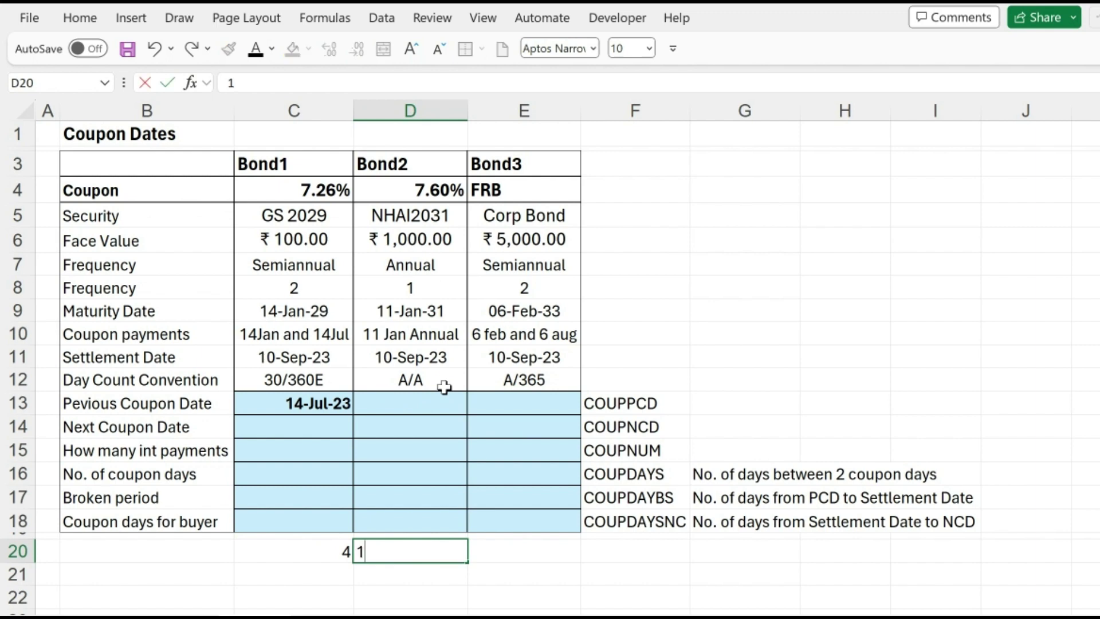
key("Tab")
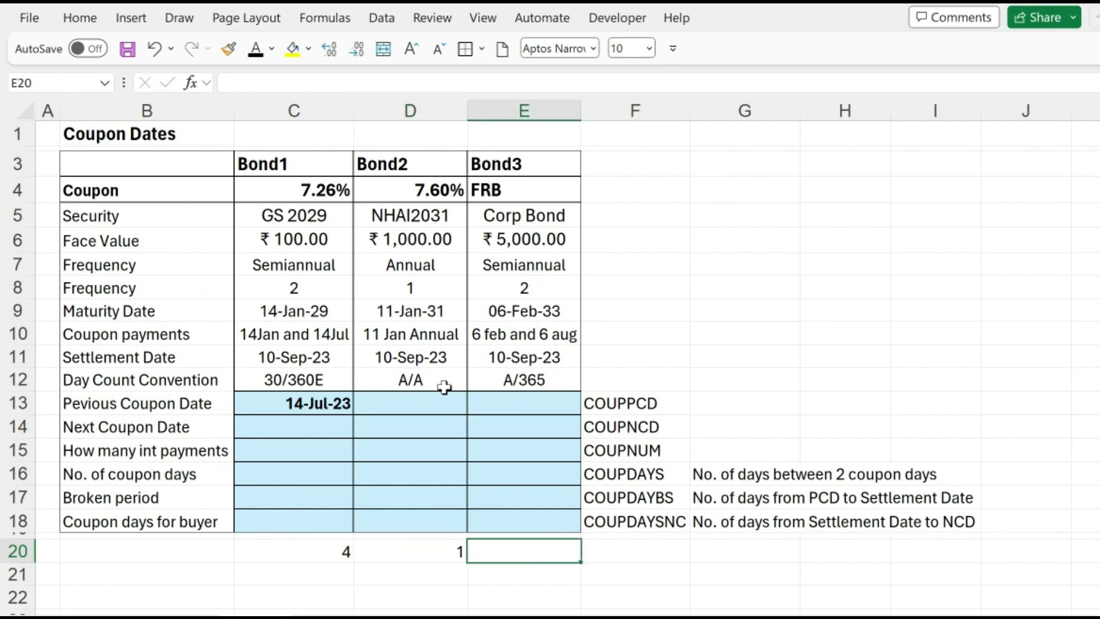
type("3")
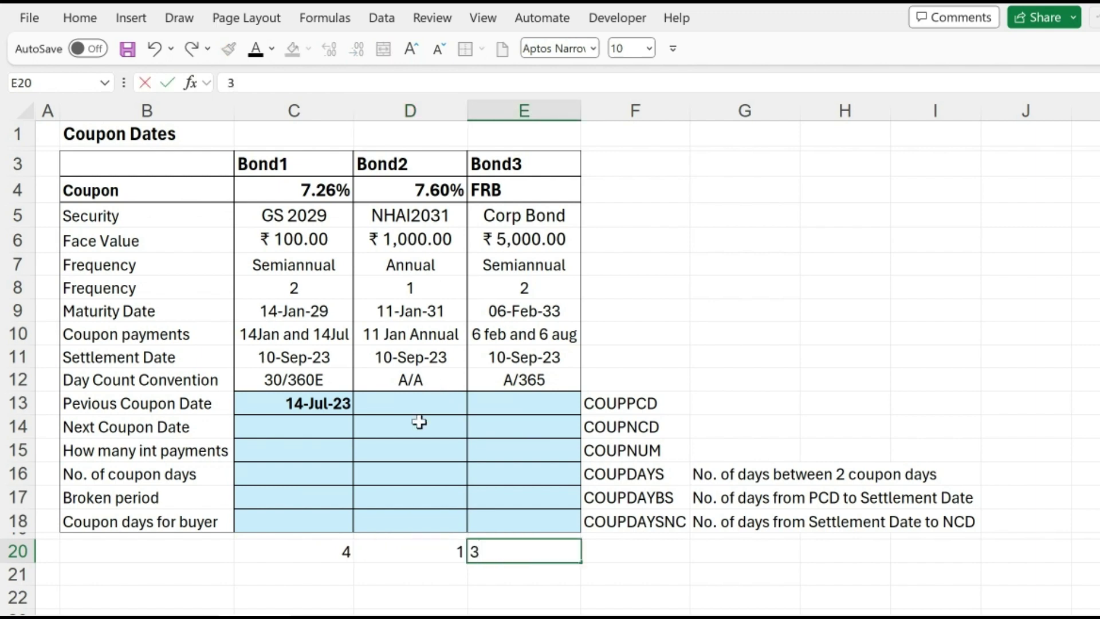
left_click(408, 476)
Step: Check Bond1's COUPPCD formula in C13 and copy it to Bond2 and Bond3 in D13:E13
left_click(303, 405)
double_click(304, 404)
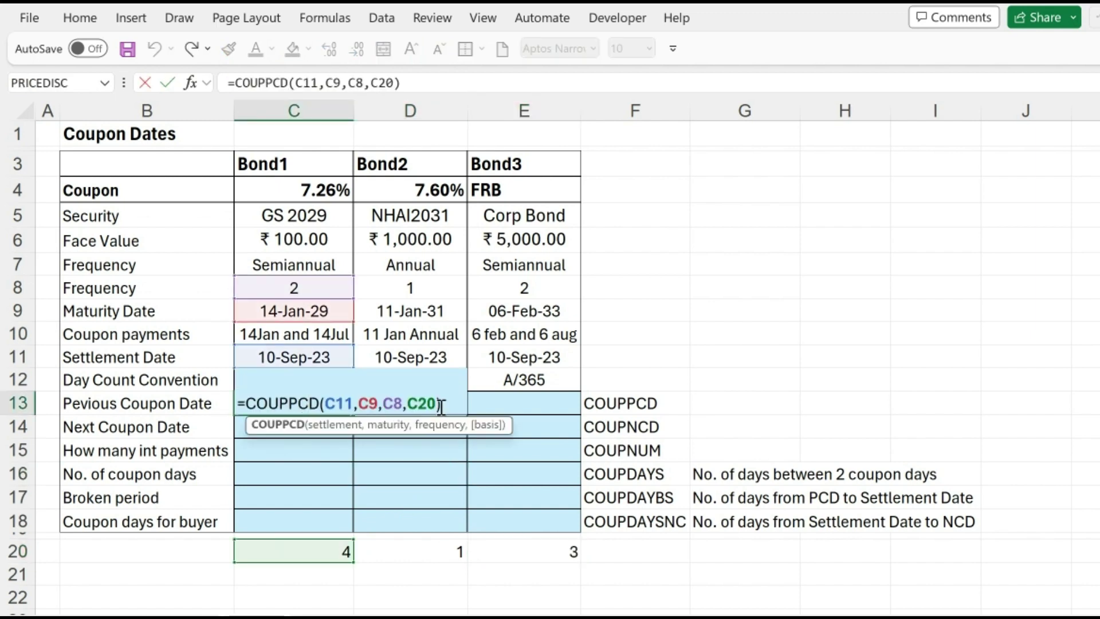
key("ctrl+Return")
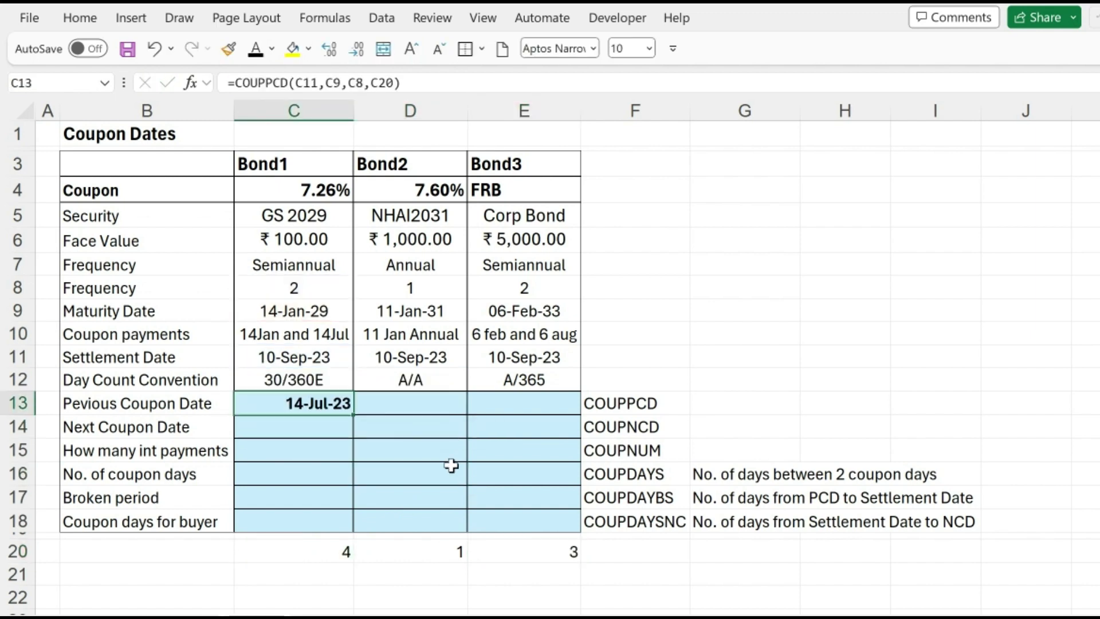
key("ctrl+c")
key("Right")
key("shift+Right")
key("ctrl+v")
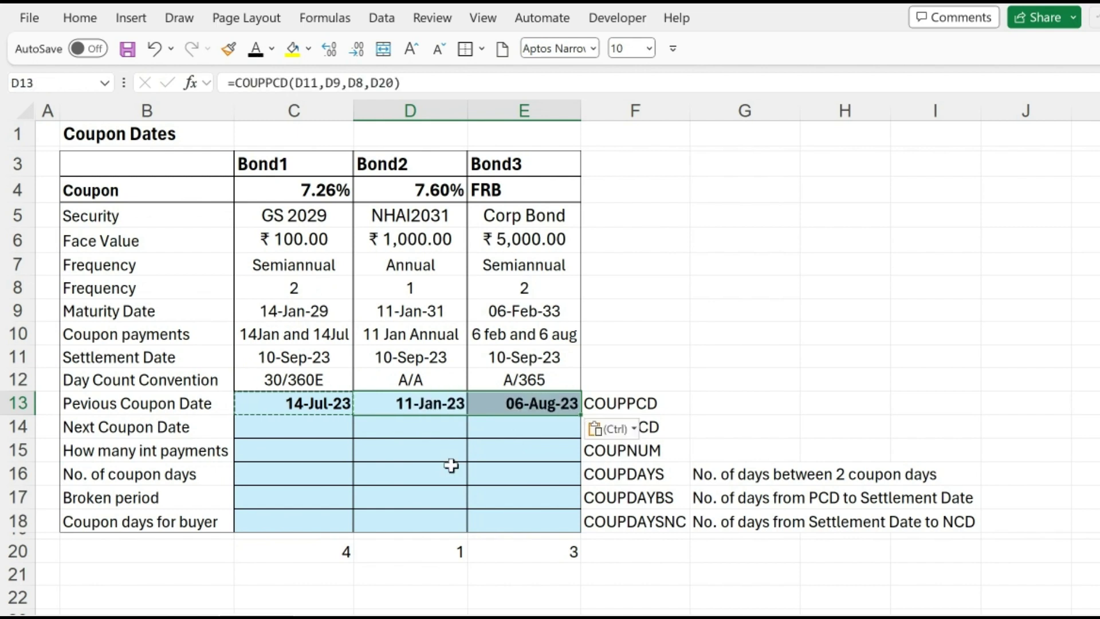
Step: Review the previous coupon dates and their COUPPCD formulas for the three bonds in row 13
key("Left")
key("Left")
key("Right")
key("shift+Right")
key("shift+Right")
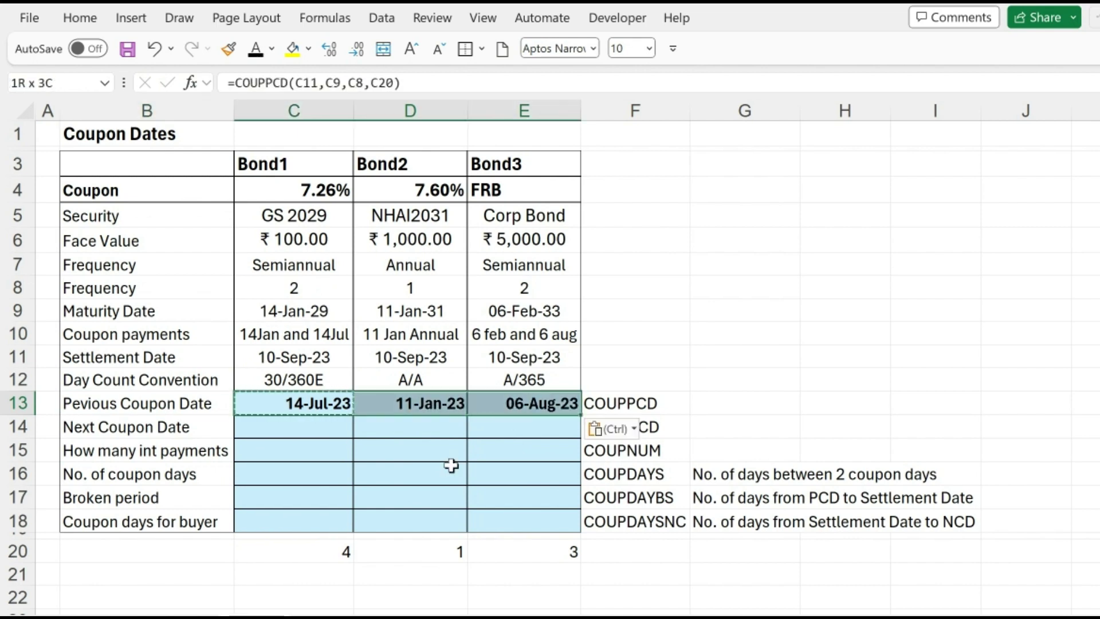
key("Left")
key("Right")
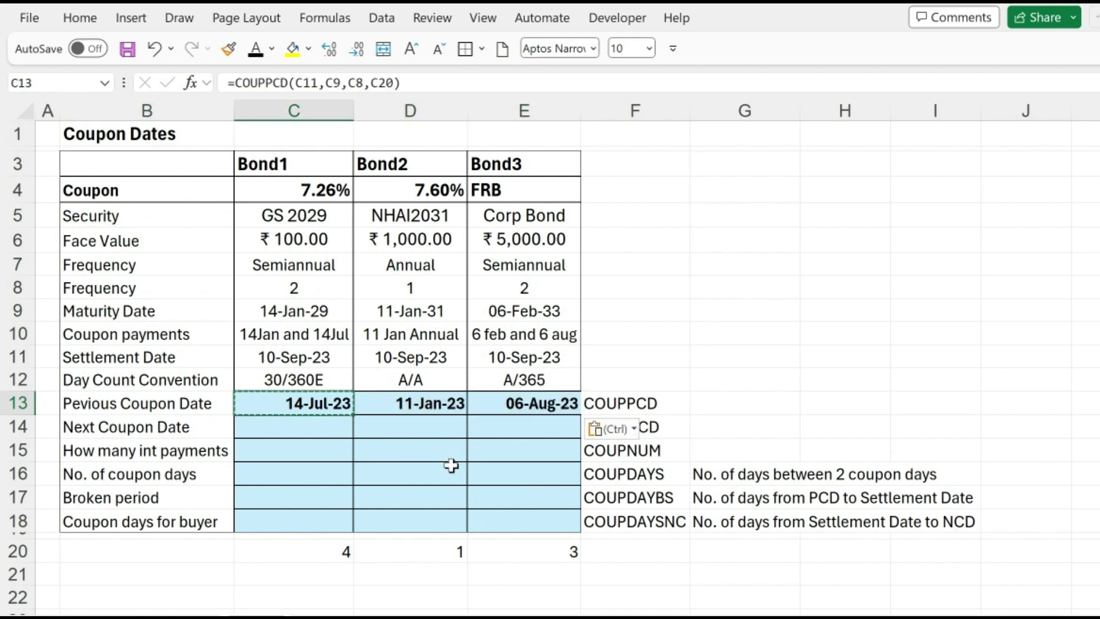
key("Right")
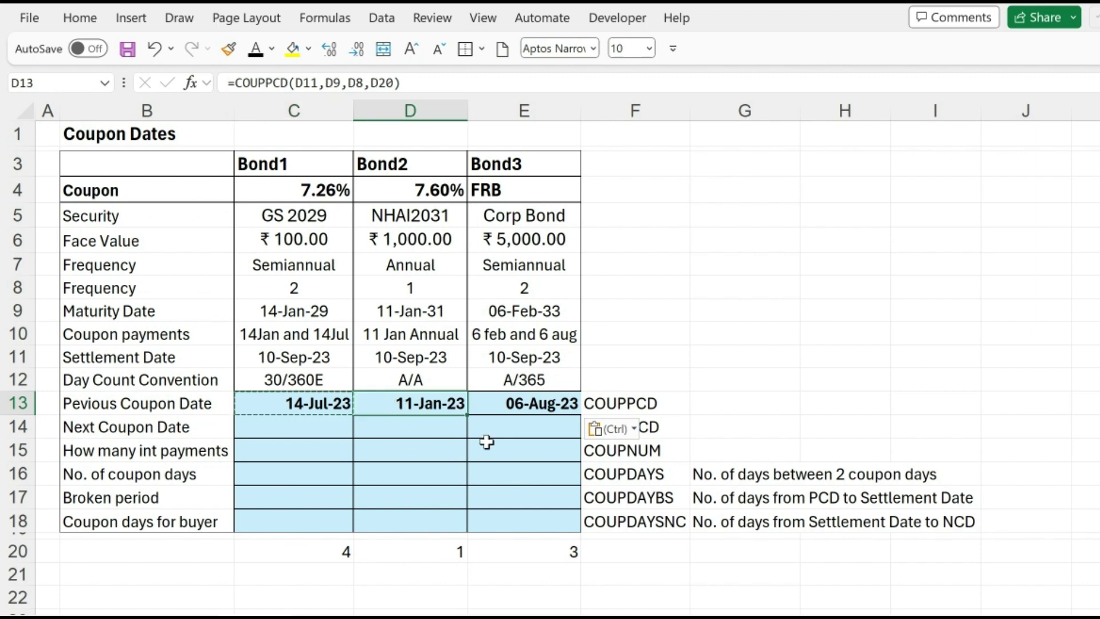
key("Right")
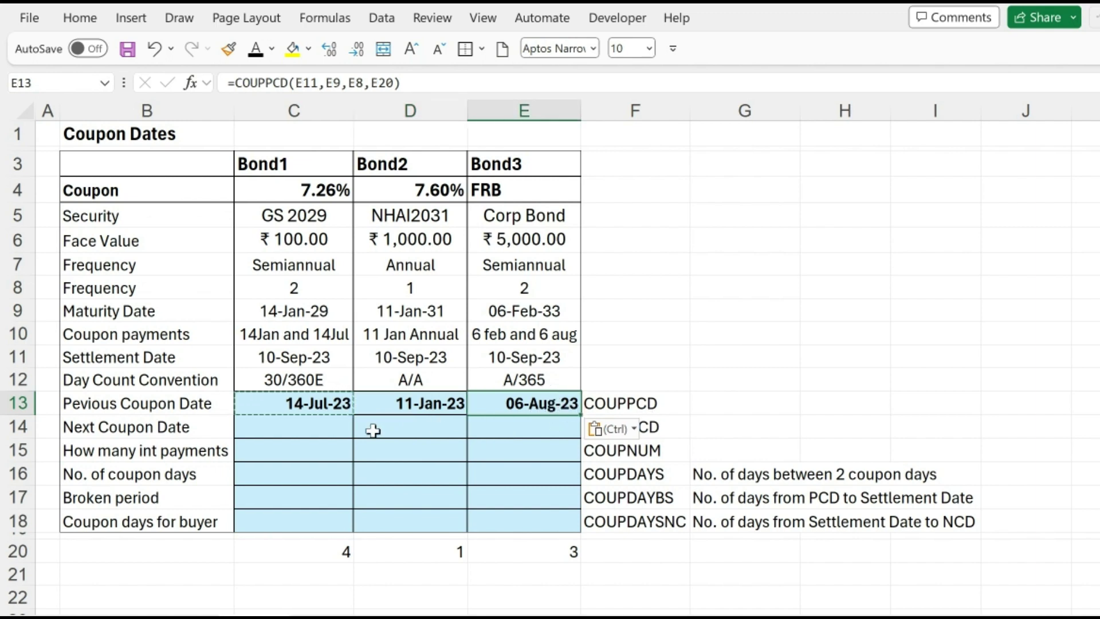
Step: Calculate Bond1's next coupon date in C14 with =COUPNCD(C11,C9,C8,C20)
key("Tab")
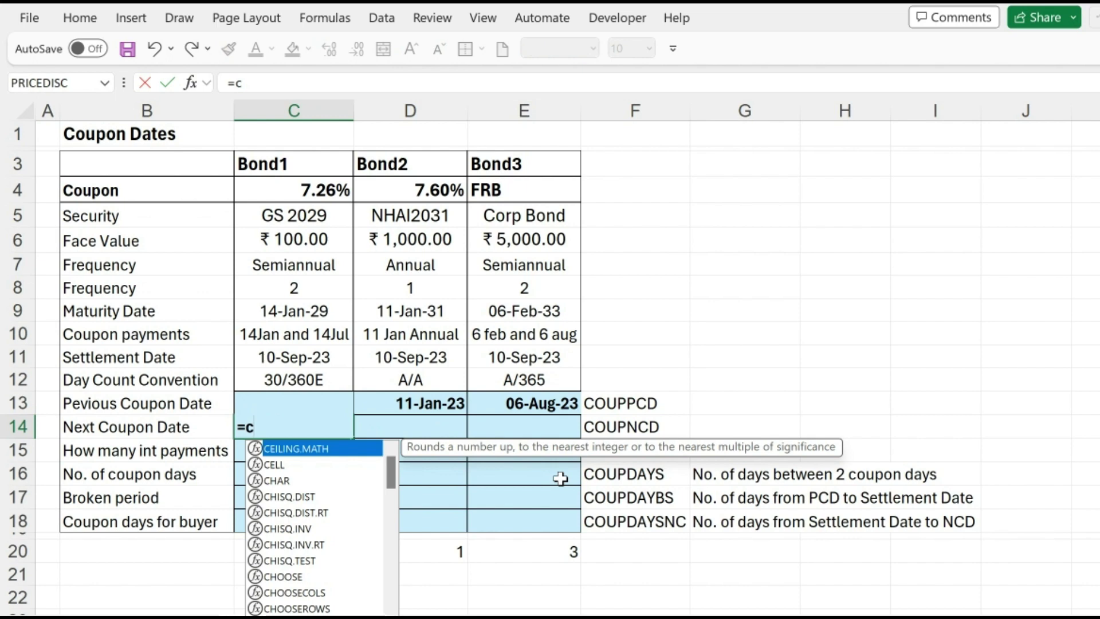
type("oupncd")
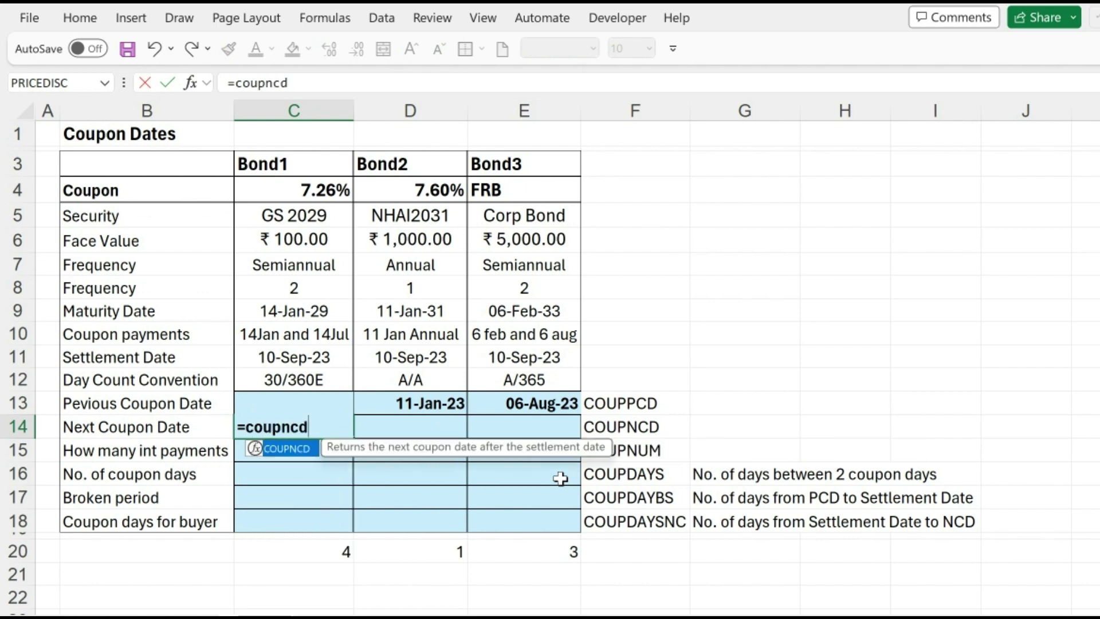
type("(")
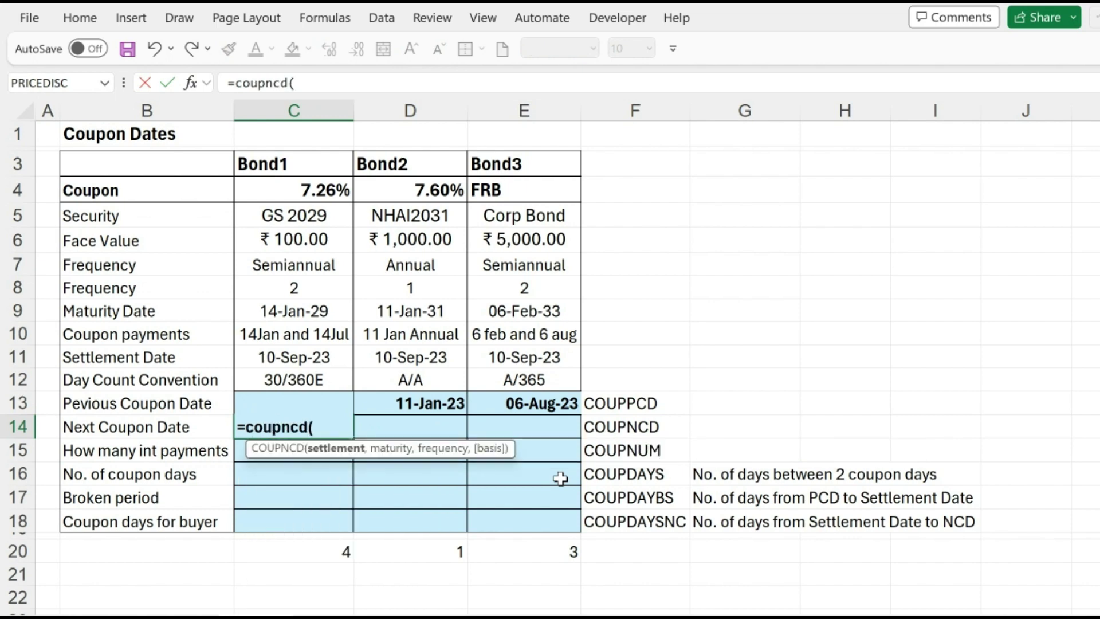
left_click(295, 358)
type(",")
left_click(308, 311)
type(",")
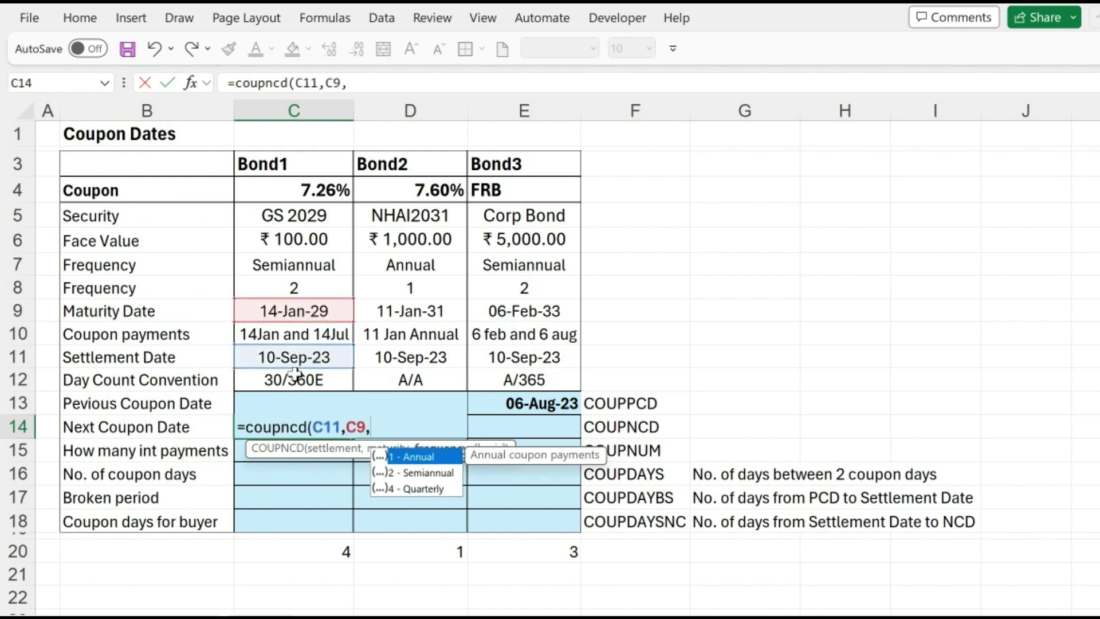
left_click(311, 292)
type(",")
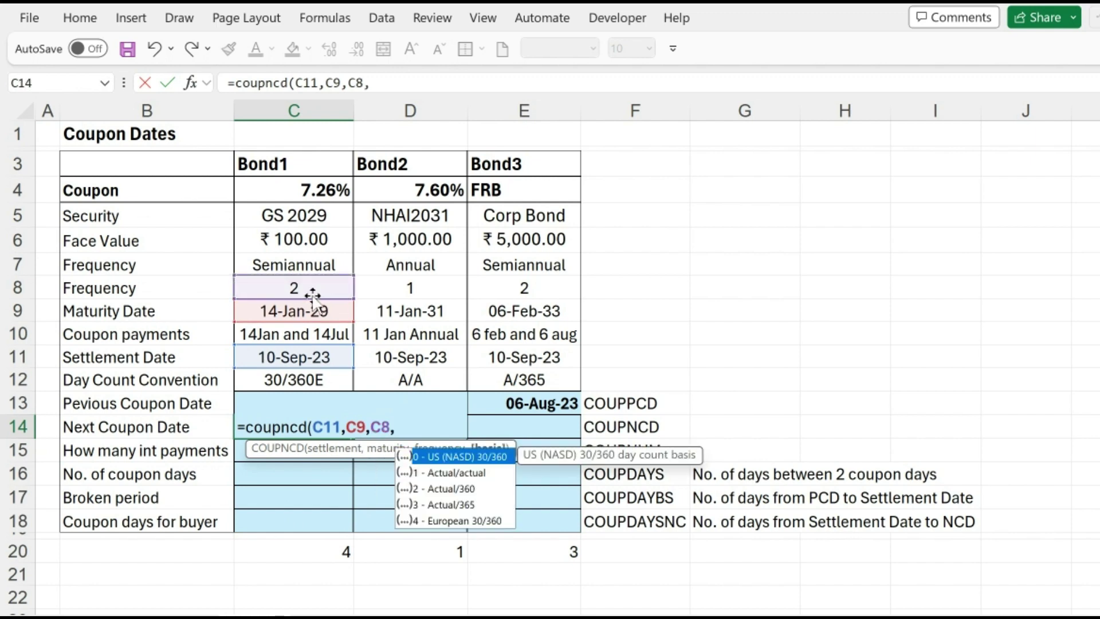
left_click(324, 553)
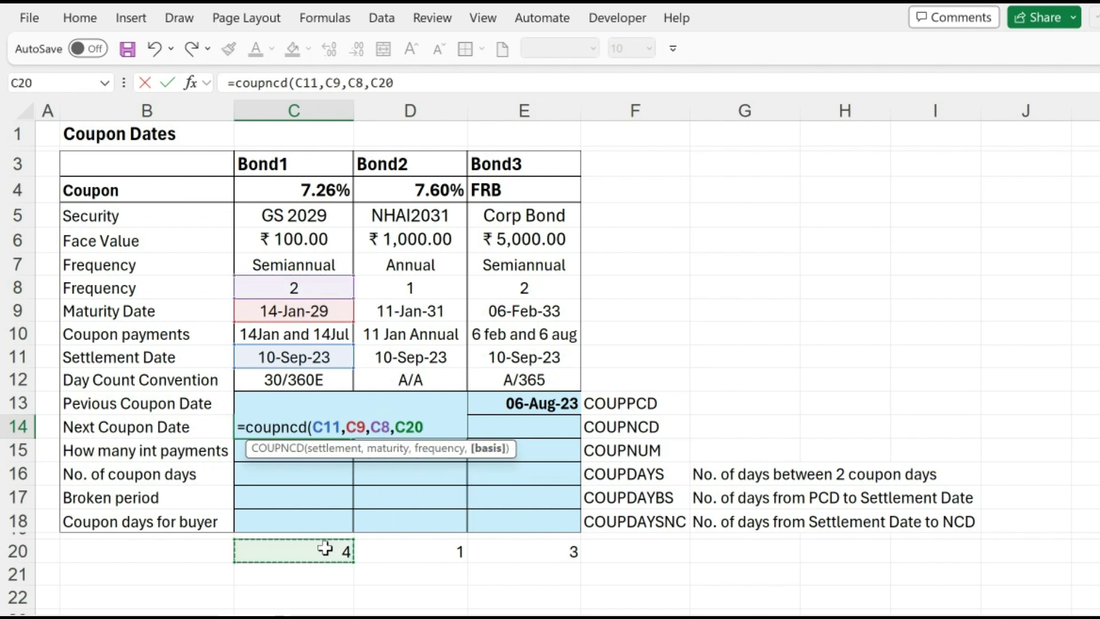
type(")")
key("Return")
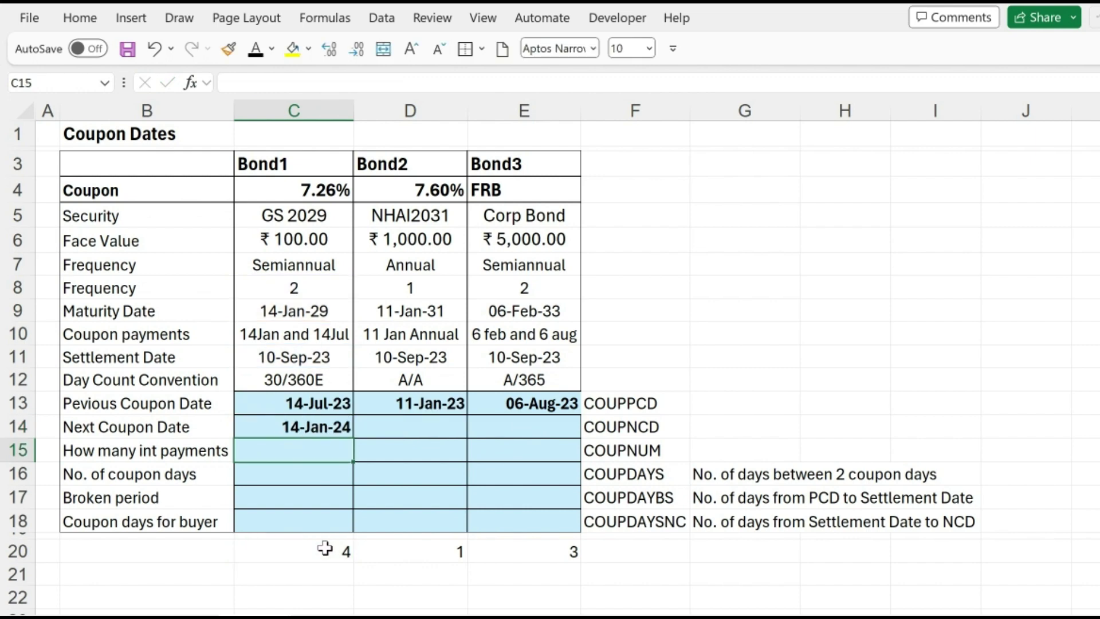
Step: Copy the next coupon date formula from C14 to Bond2 and Bond3 in D14:E14
key("Up")
key("ctrl+c")
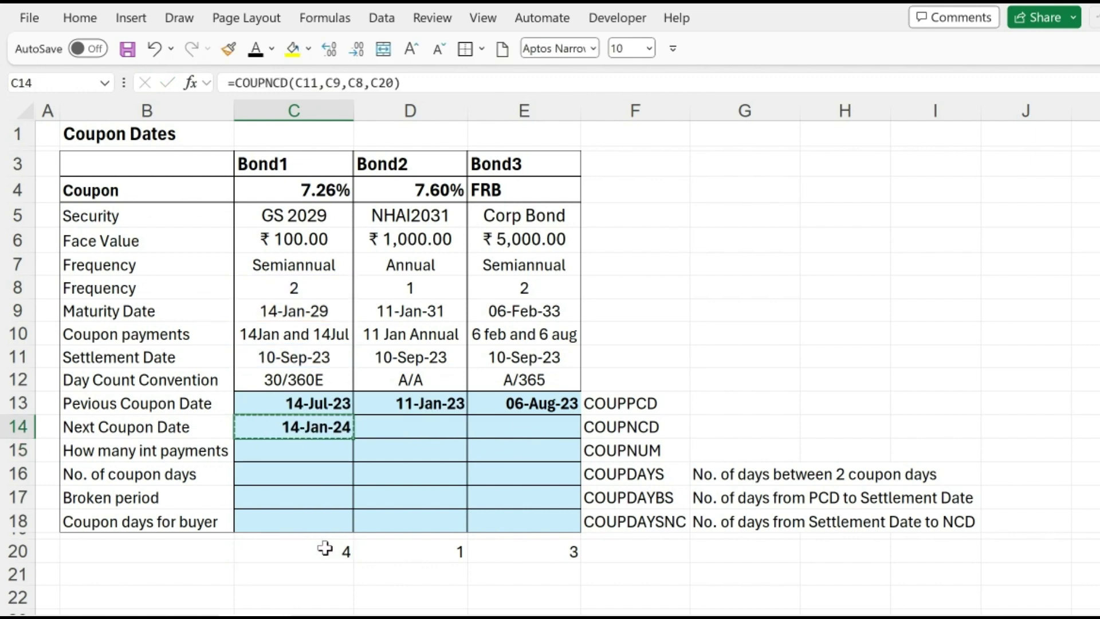
key("Right")
key("shift+Right")
key("ctrl+v")
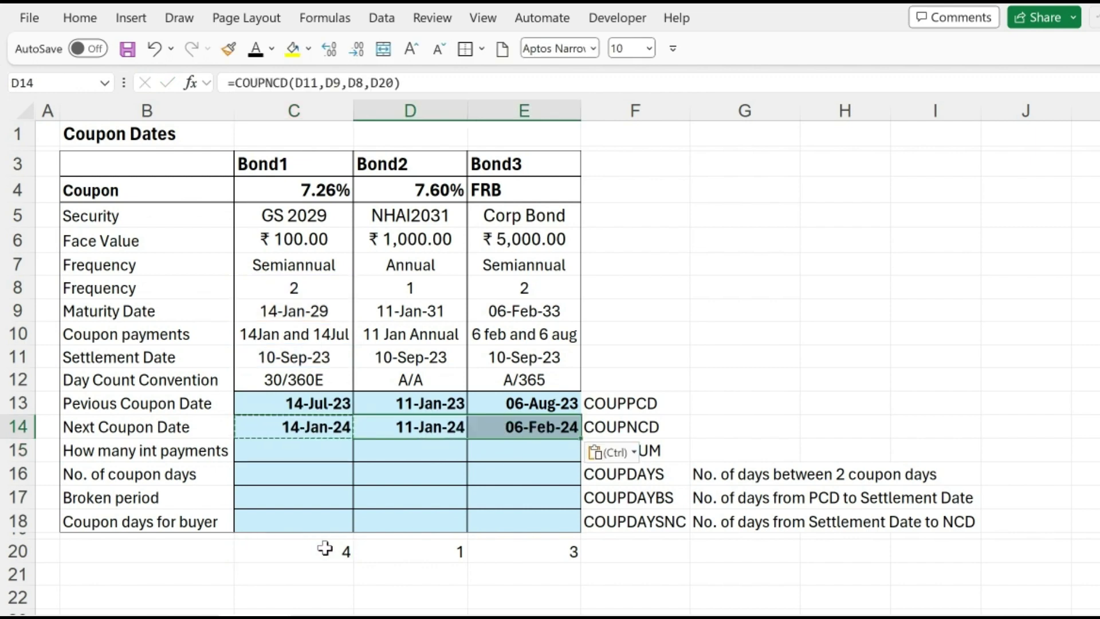
Step: Calculate Bond1's number of remaining interest payments in C15 with =COUPNUM(C11,C9,C8,C20)
key("Down")
key("Left")
type("=coupnum(")
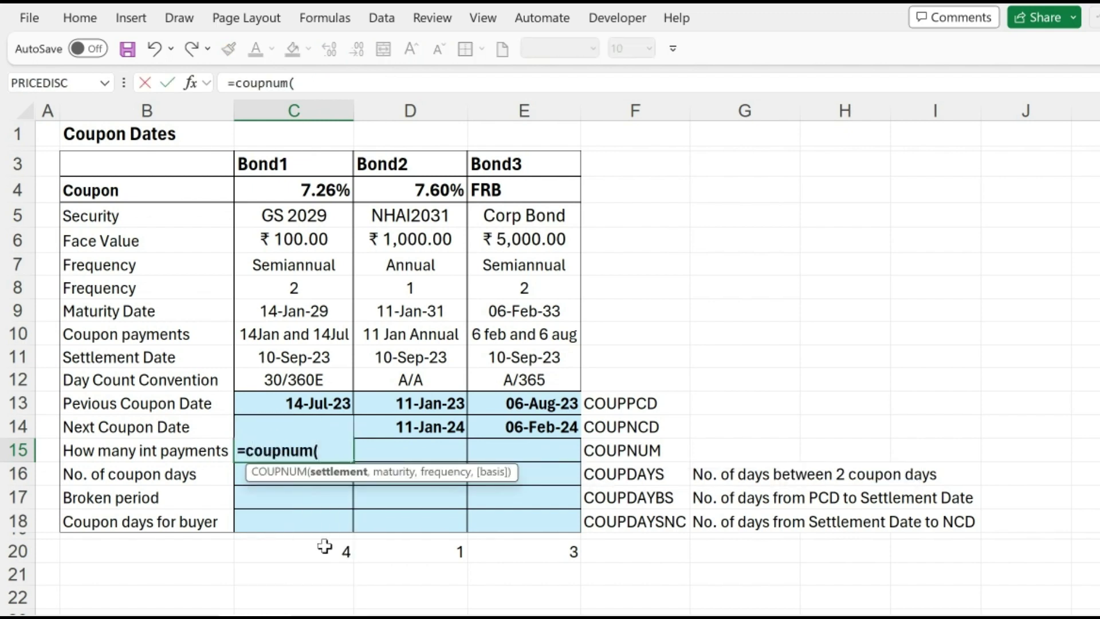
left_click(290, 357)
type(",")
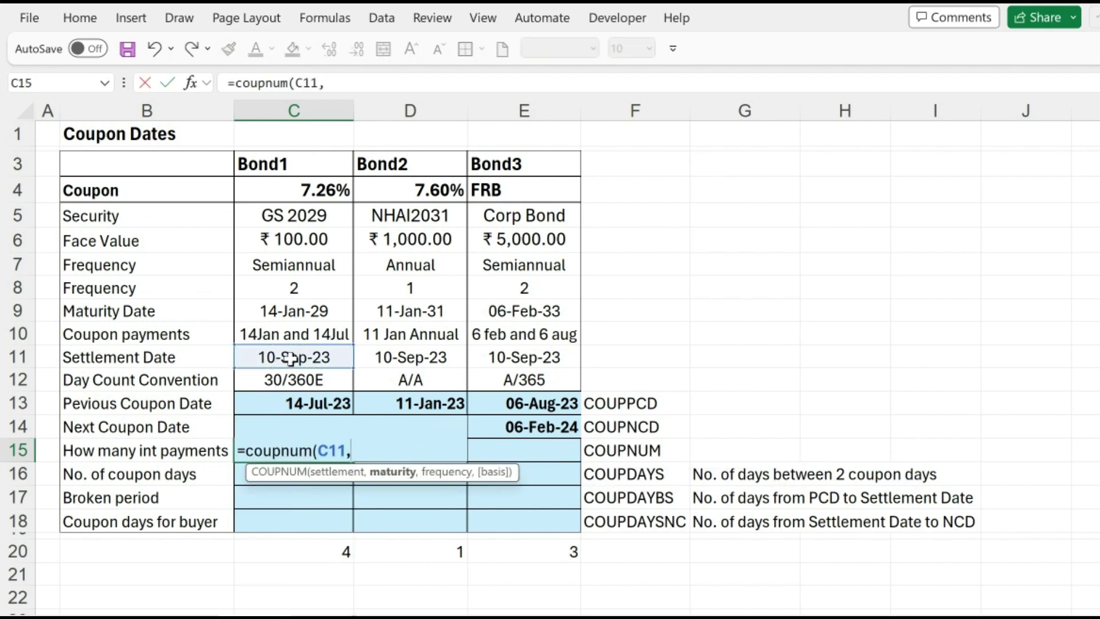
left_click(290, 310)
type(",")
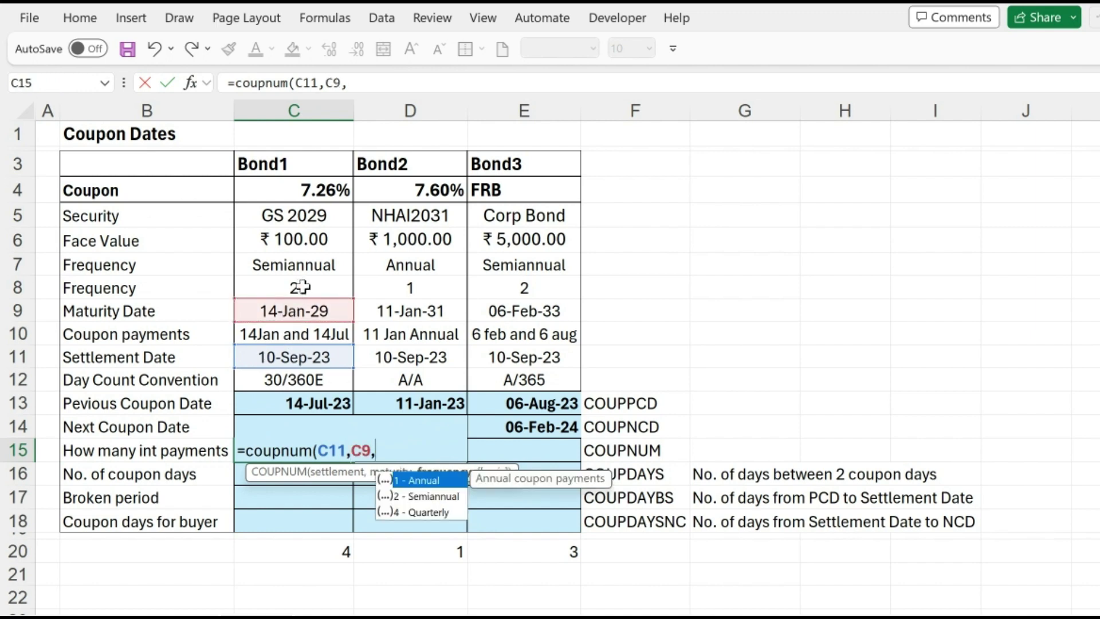
left_click(301, 286)
type(",")
left_click(343, 553)
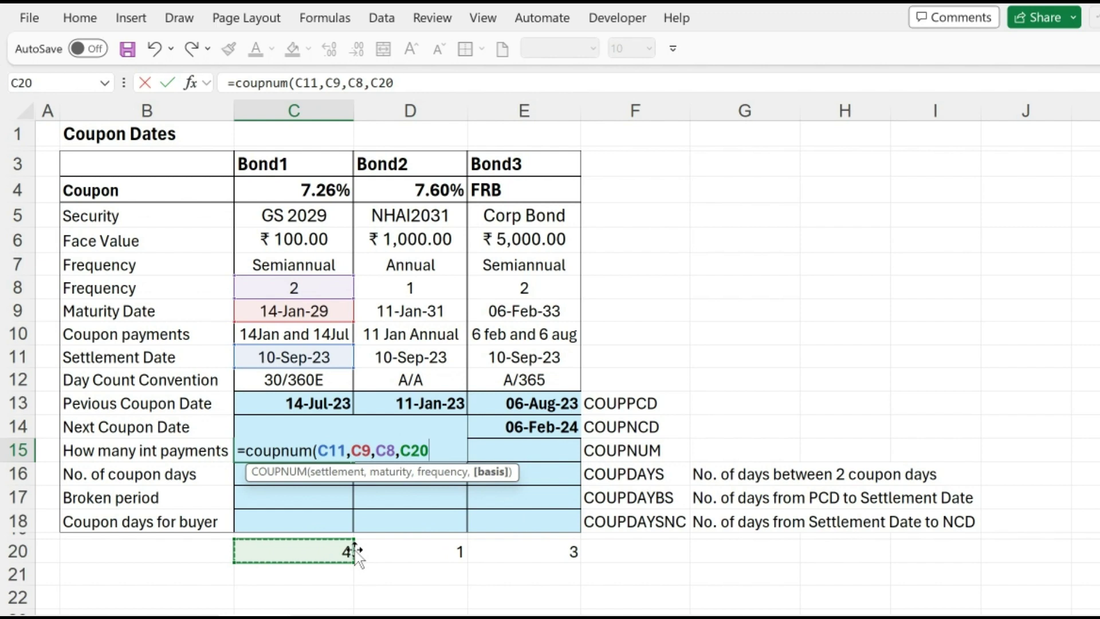
type(")")
key("ctrl+Return")
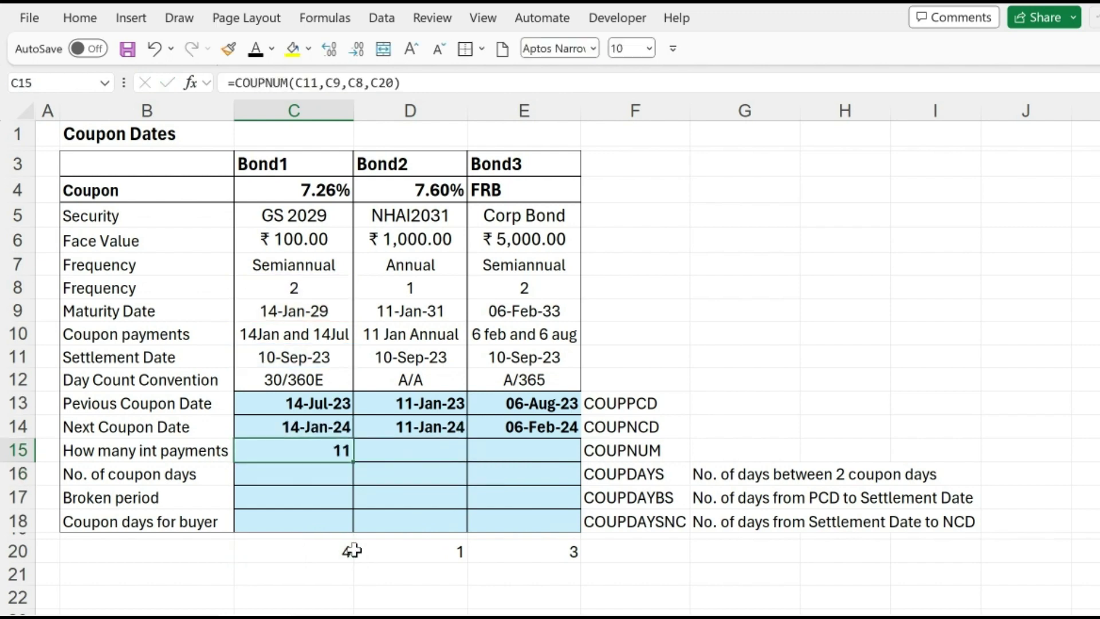
Step: Copy the COUPNUM formula from C15 to Bond2 and Bond3 in D15:E15
key("ctrl+c")
key("shift+Right")
key("shift+Right")
key("ctrl+v")
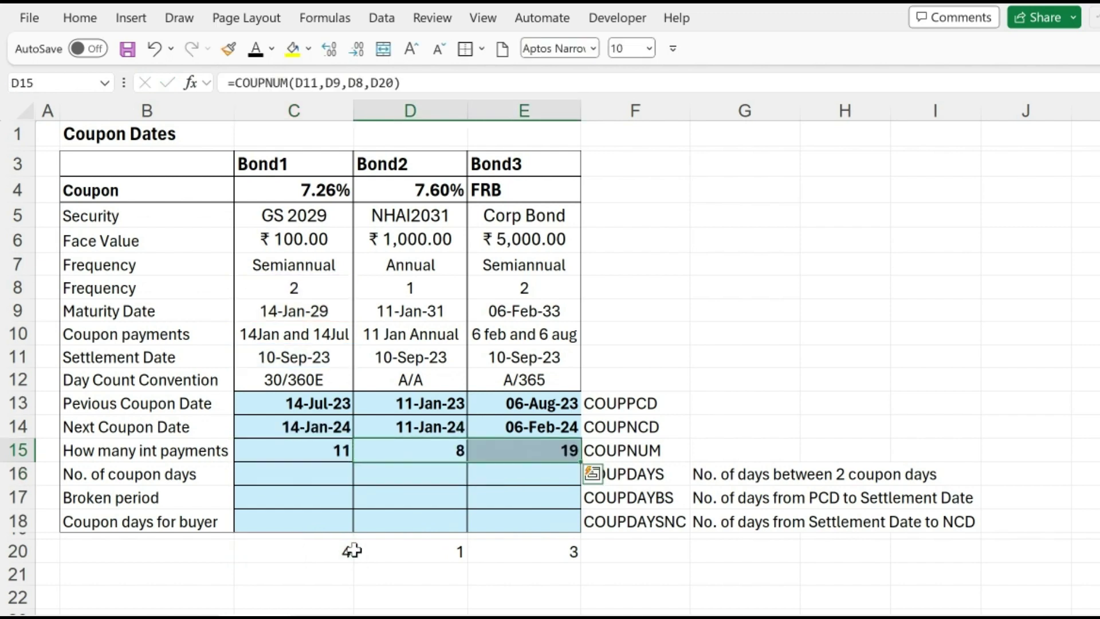
Step: Calculate Bond1's number of coupon days in C16 with =COUPDAYS(C11,C9,C8,C20)
key("Down")
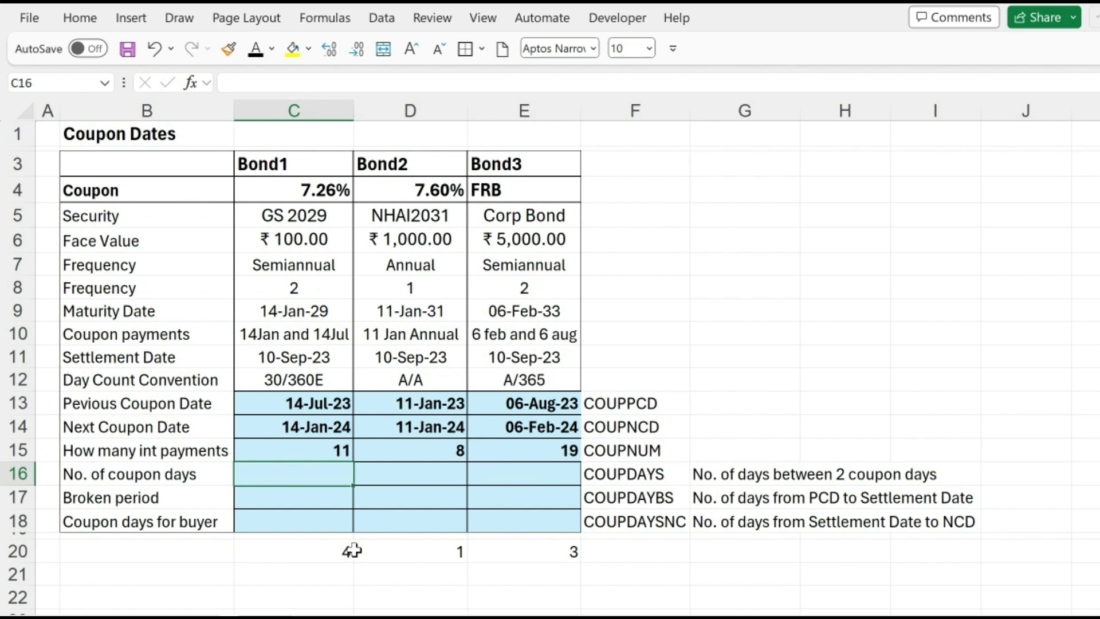
type("=co")
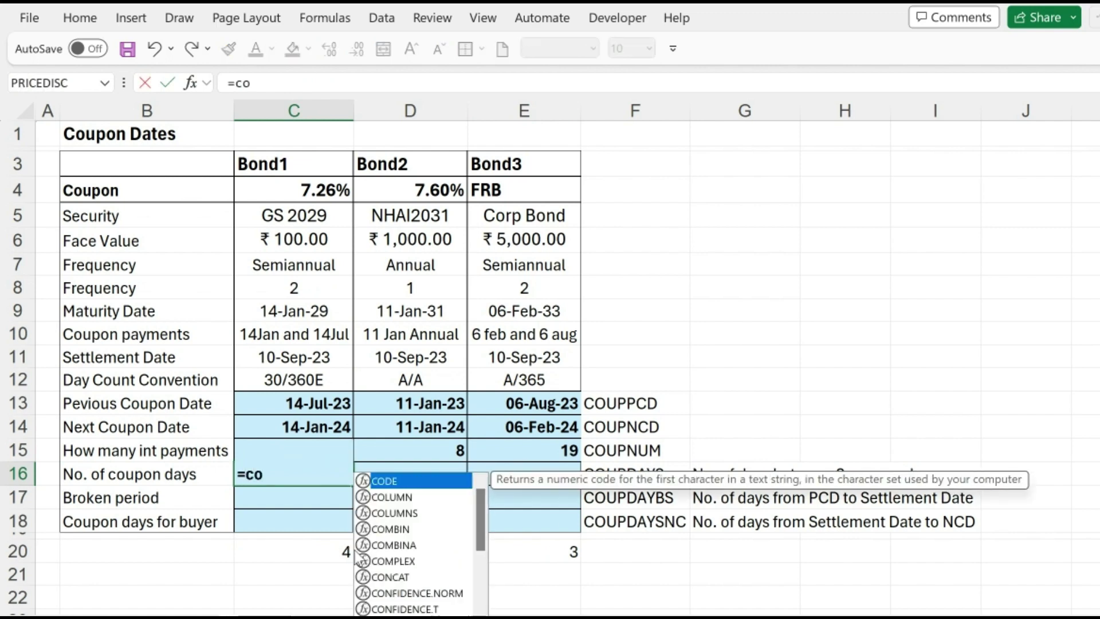
type("updays(")
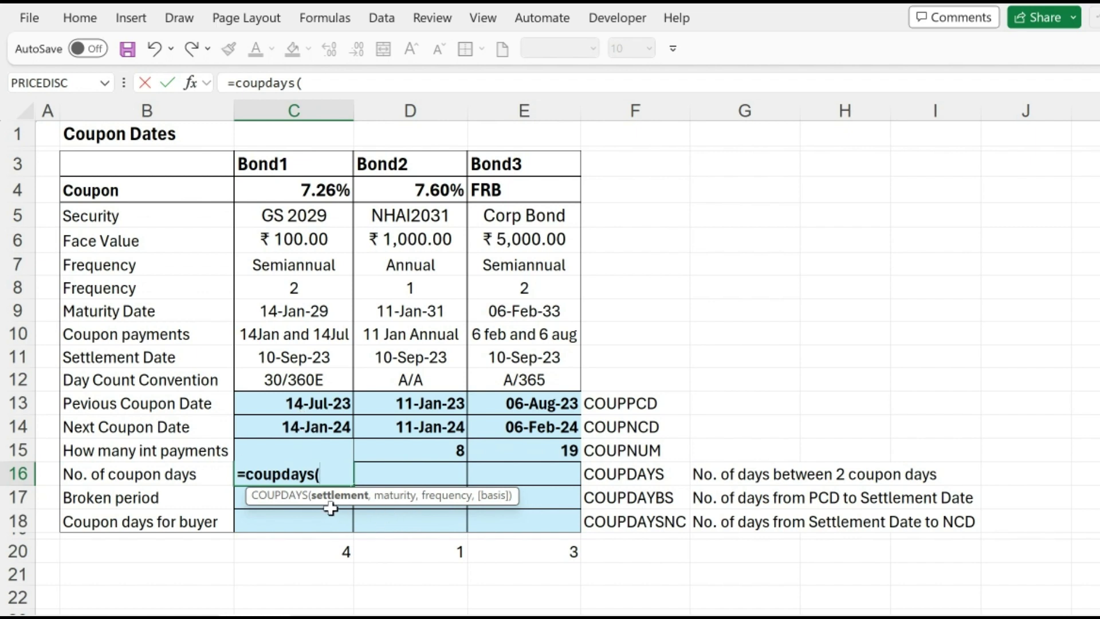
left_click(284, 359)
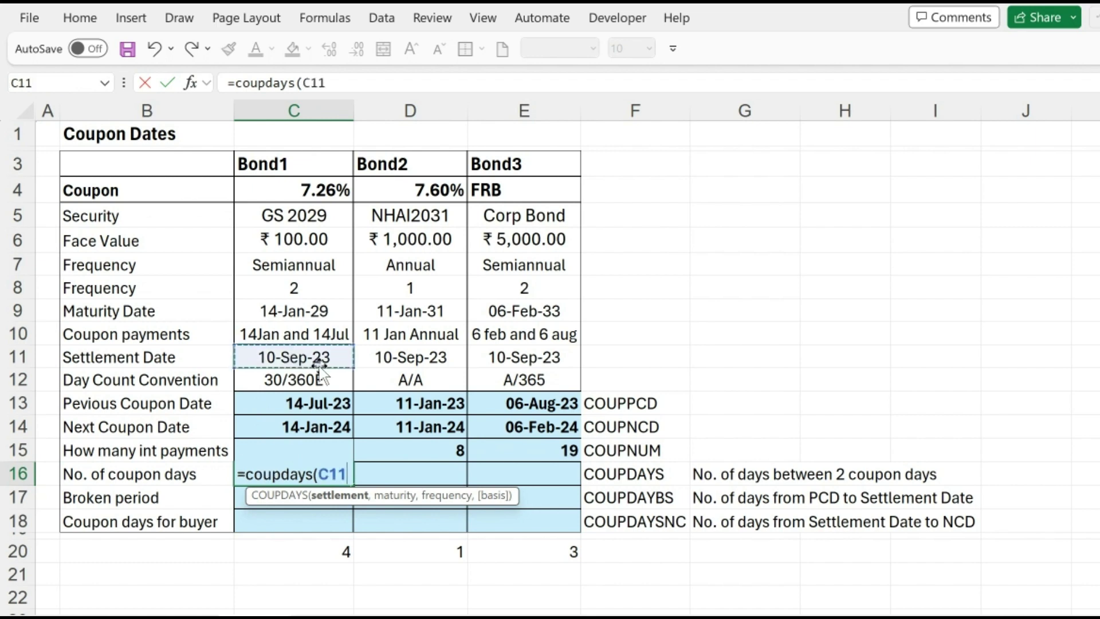
type(",")
left_click(285, 314)
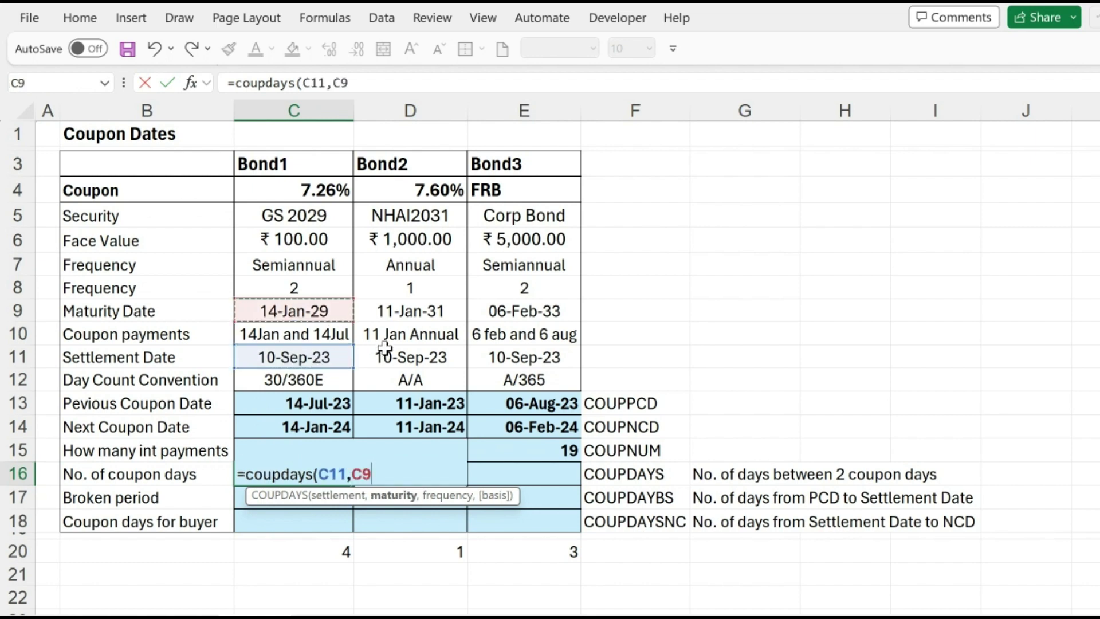
type(",")
left_click(302, 287)
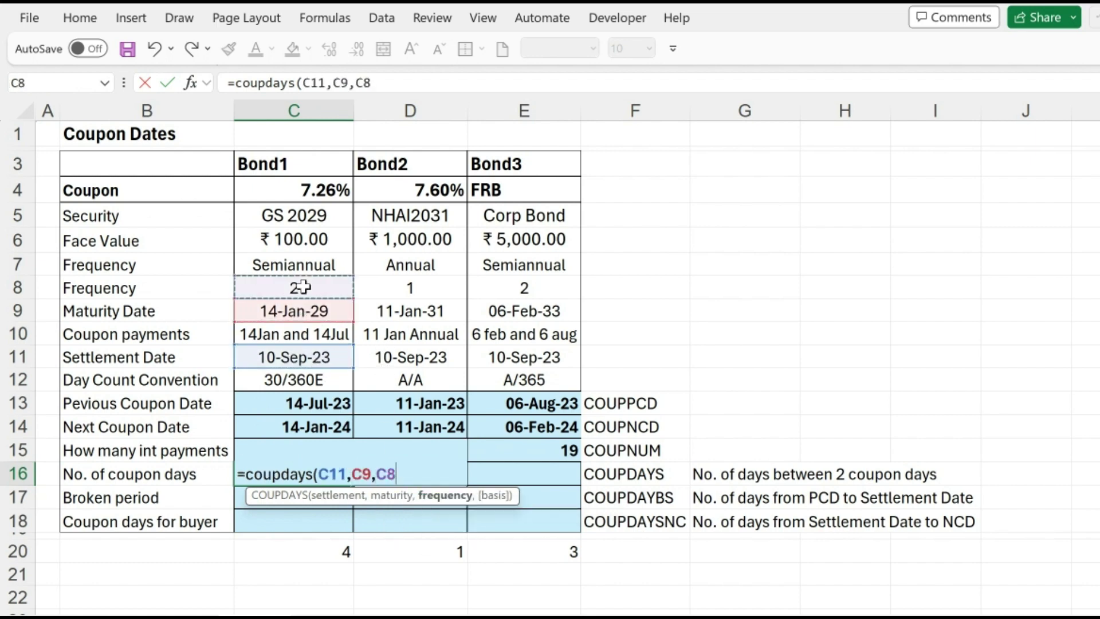
type(",")
left_click(322, 553)
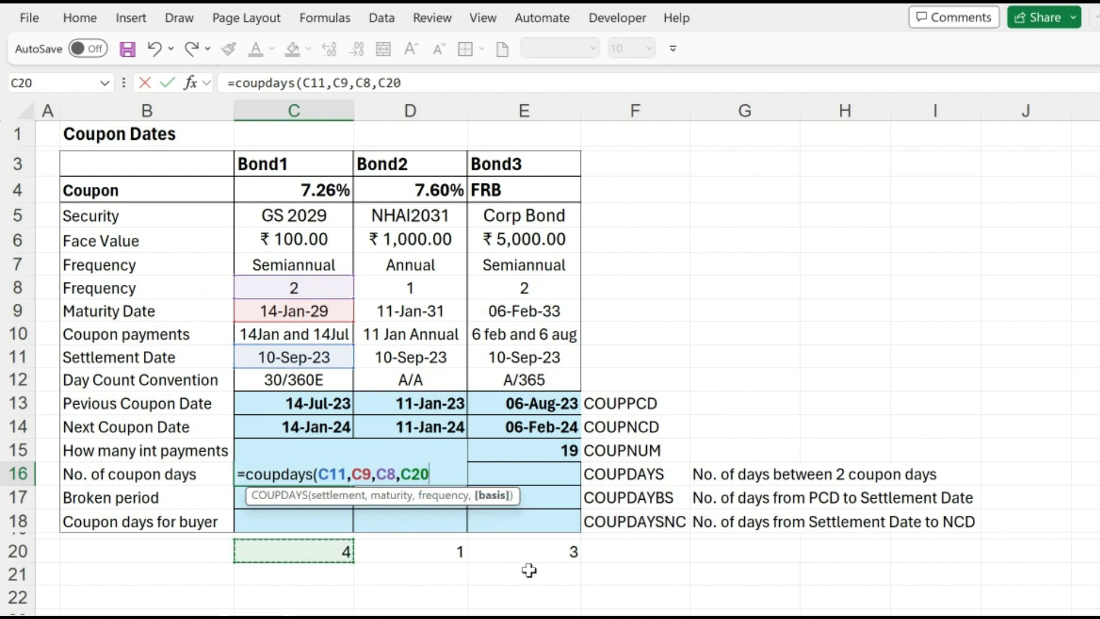
type(")")
key("ctrl+Return")
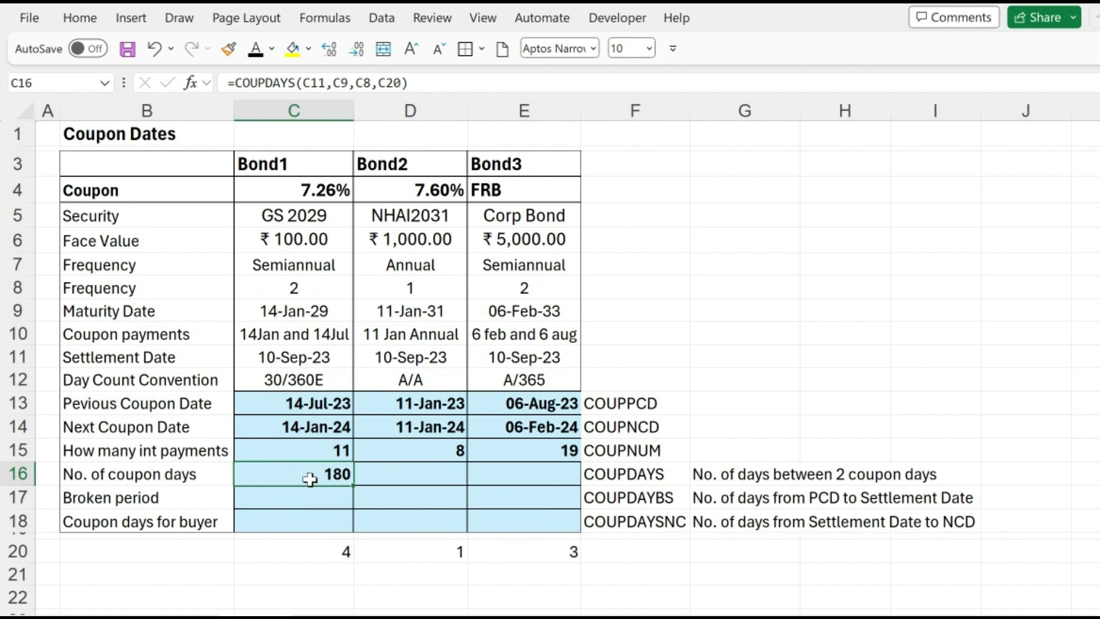
Step: Fill the COUPDAYS formula from C16 across to Bond2 and Bond3 in D16:E16 and check the copied formulas
left_click_drag(328, 401, 330, 426)
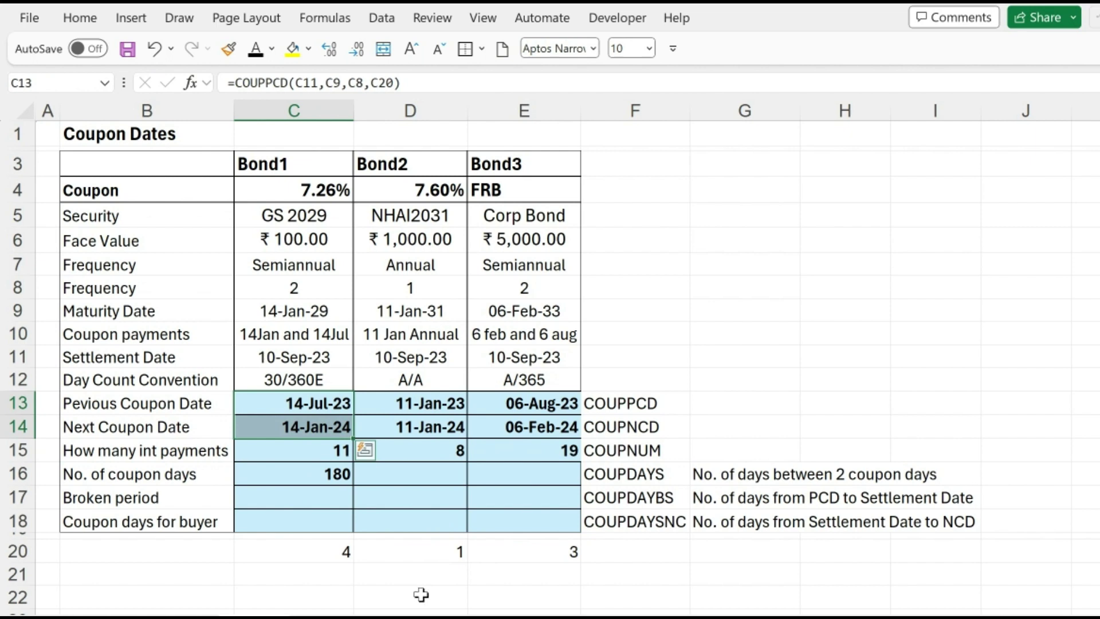
left_click(338, 470)
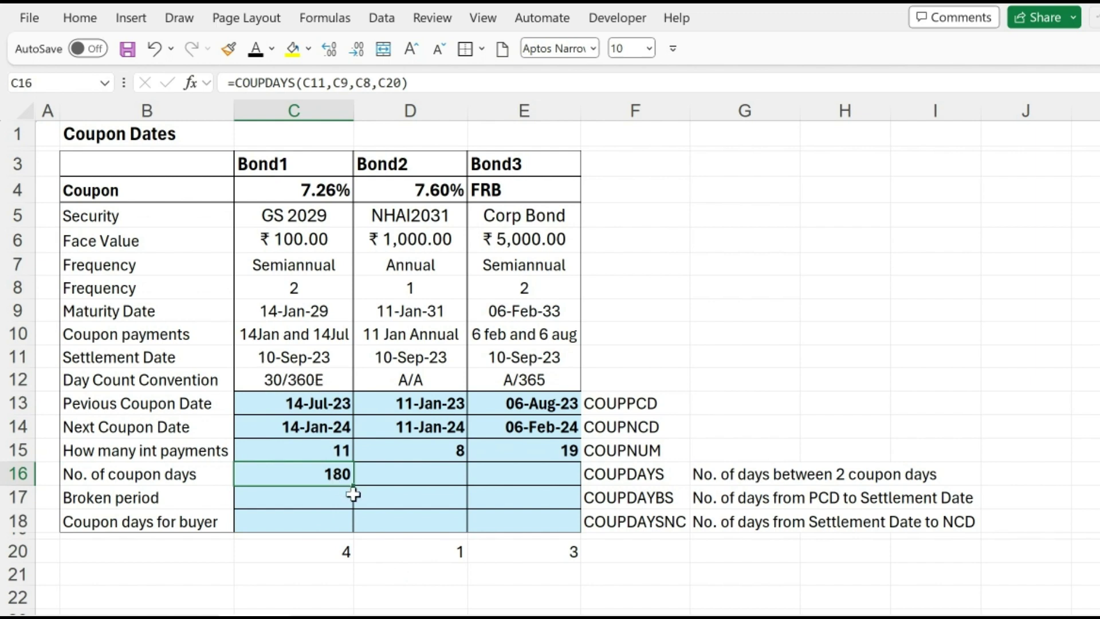
left_click_drag(354, 486, 548, 488)
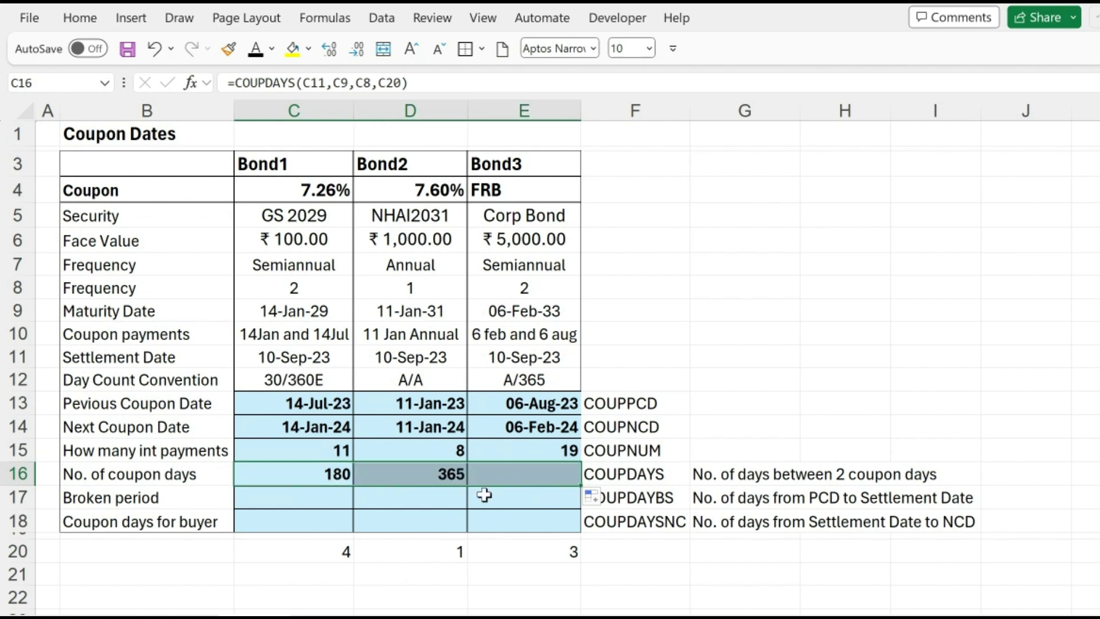
left_click(429, 480)
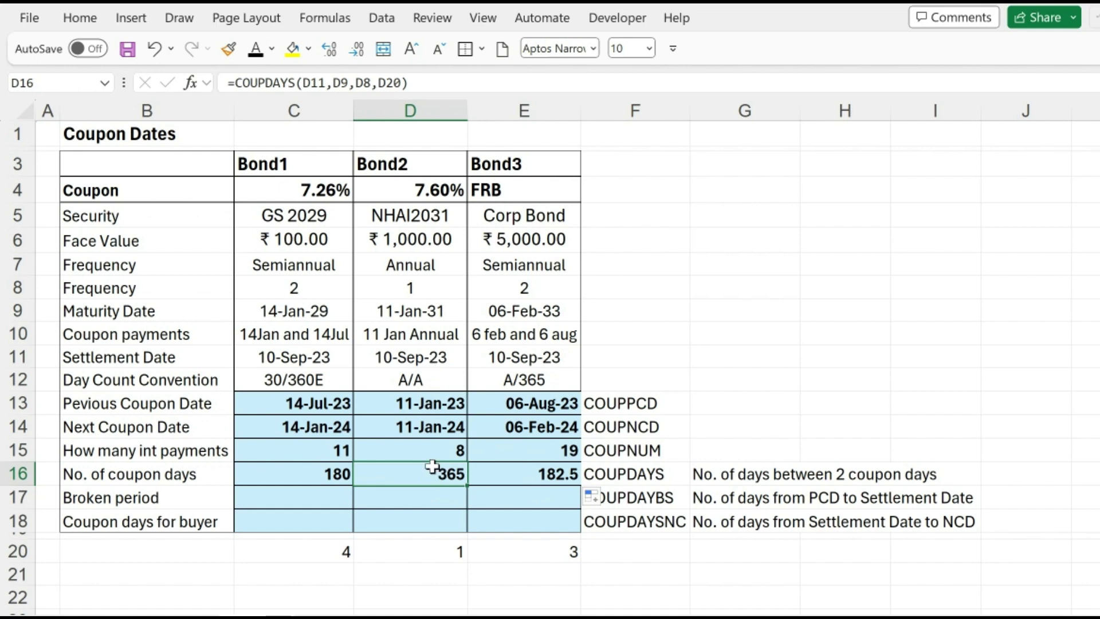
left_click(558, 476)
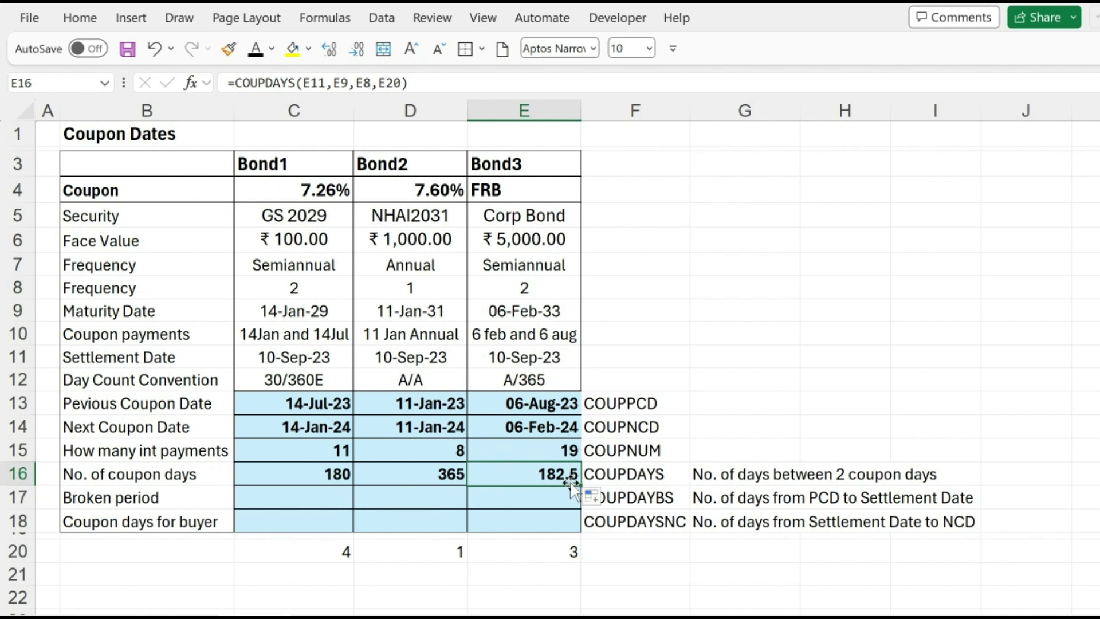
Step: Calculate Bond1's broken period in C17 with =COUPDAYBS(C11,C9,C8,C20)
left_click(319, 502)
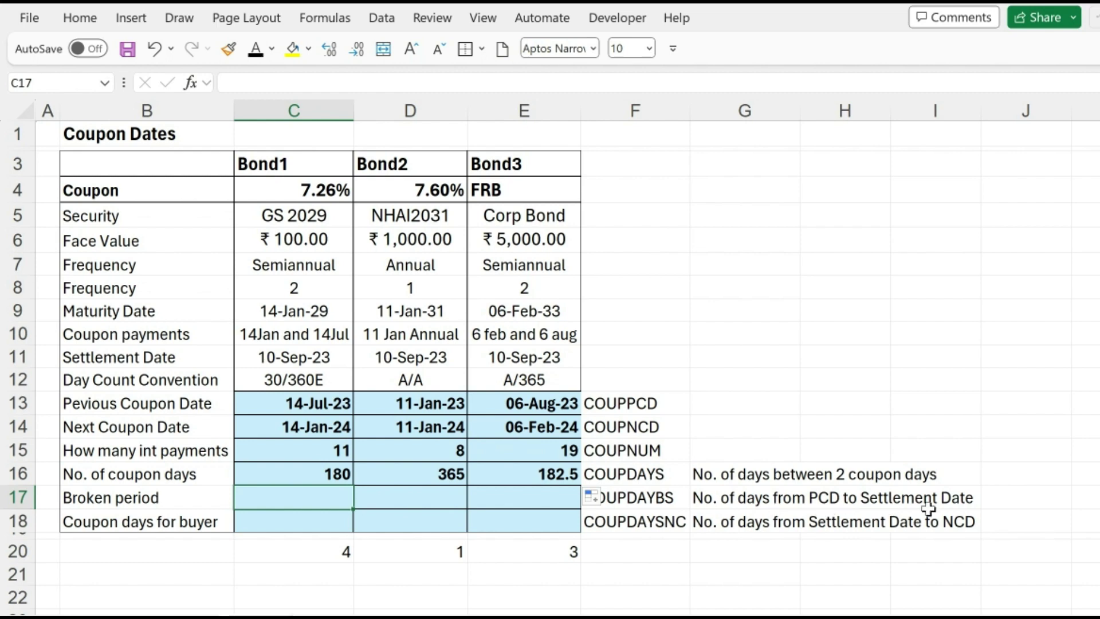
type("=")
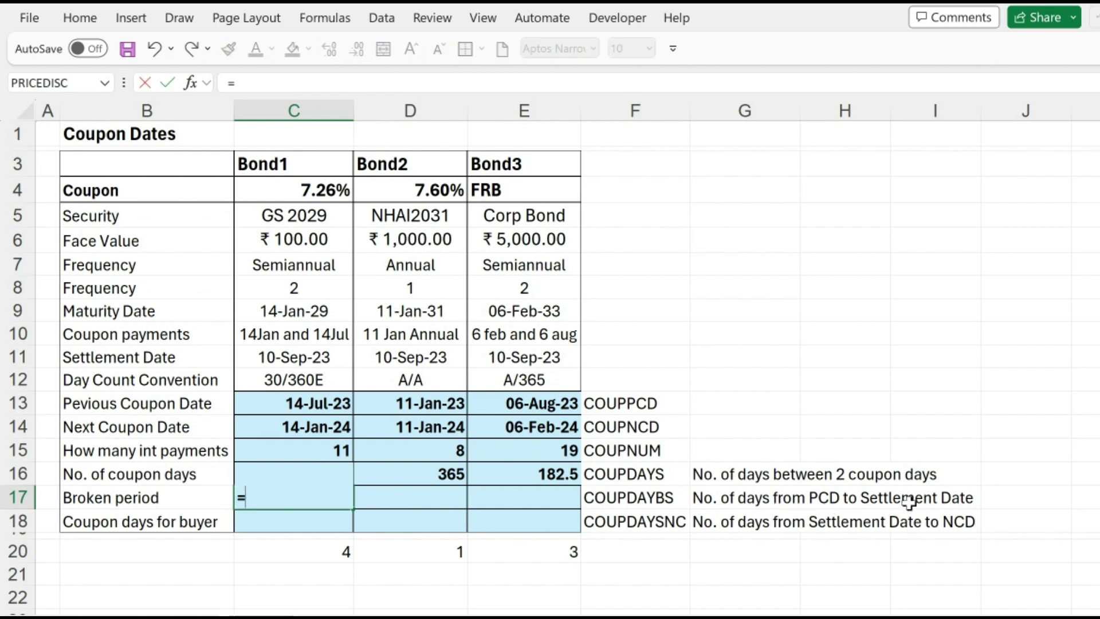
type("coupday")
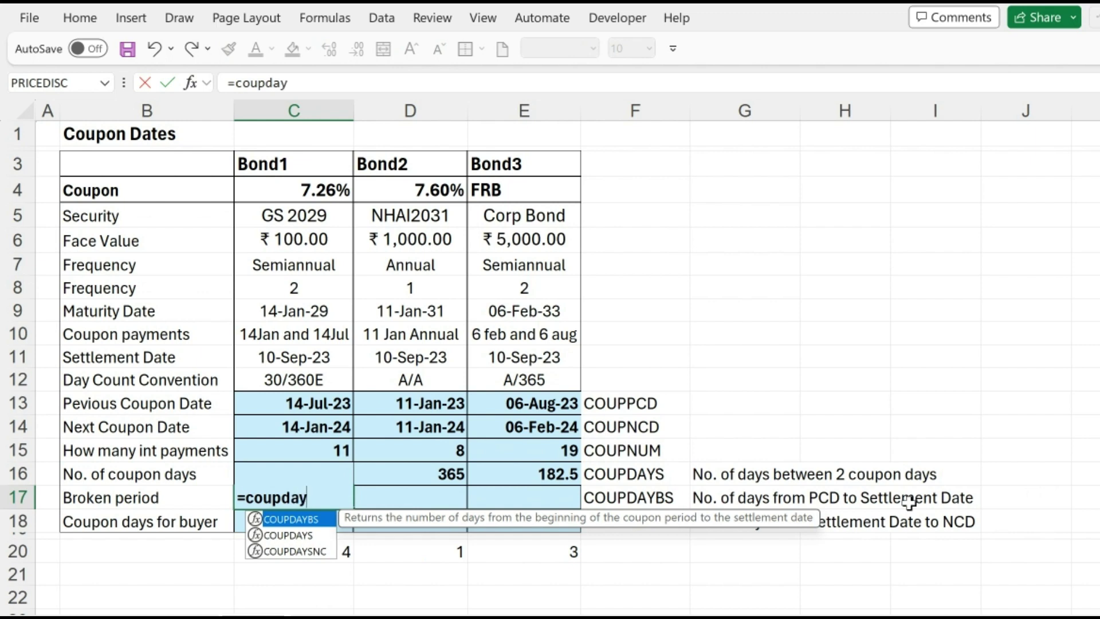
type("s")
key("BackSpace")
type("bs(")
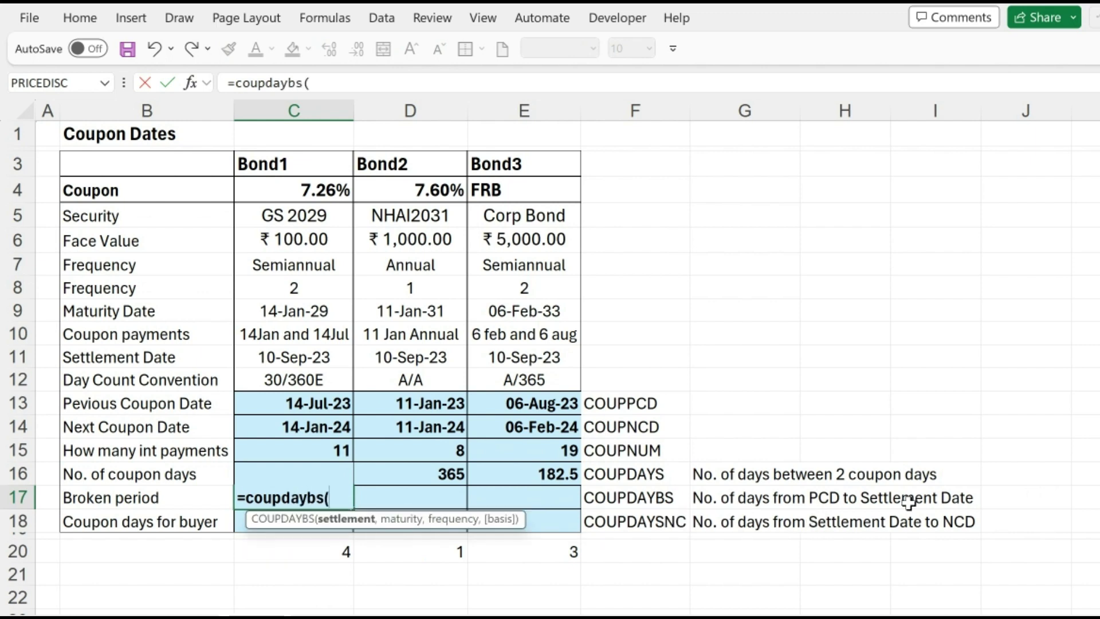
left_click(305, 359)
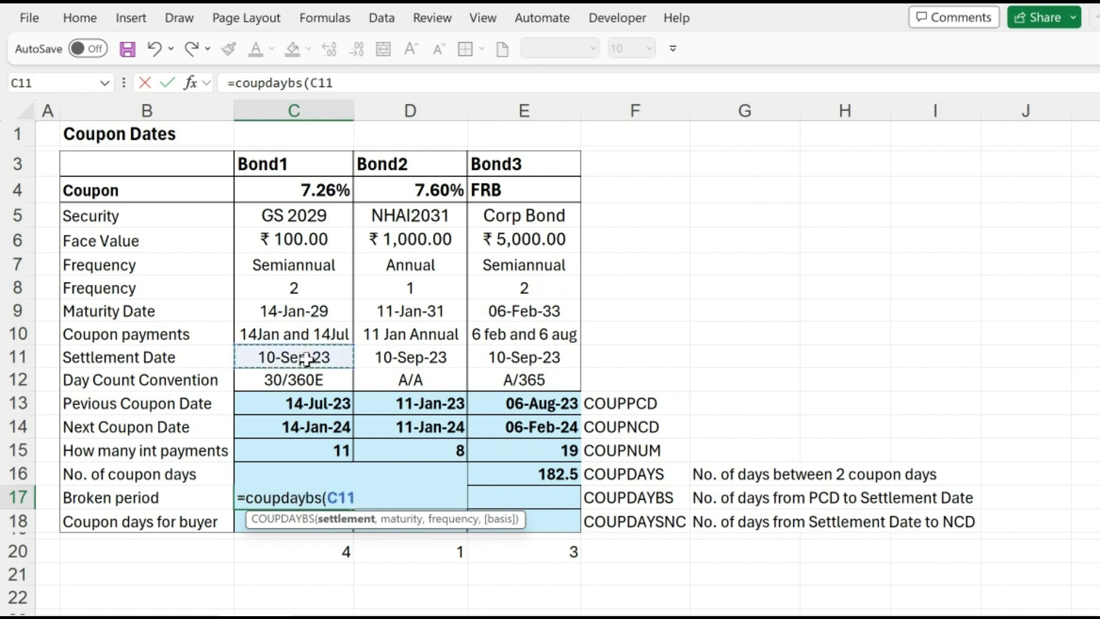
type(",")
left_click(294, 309)
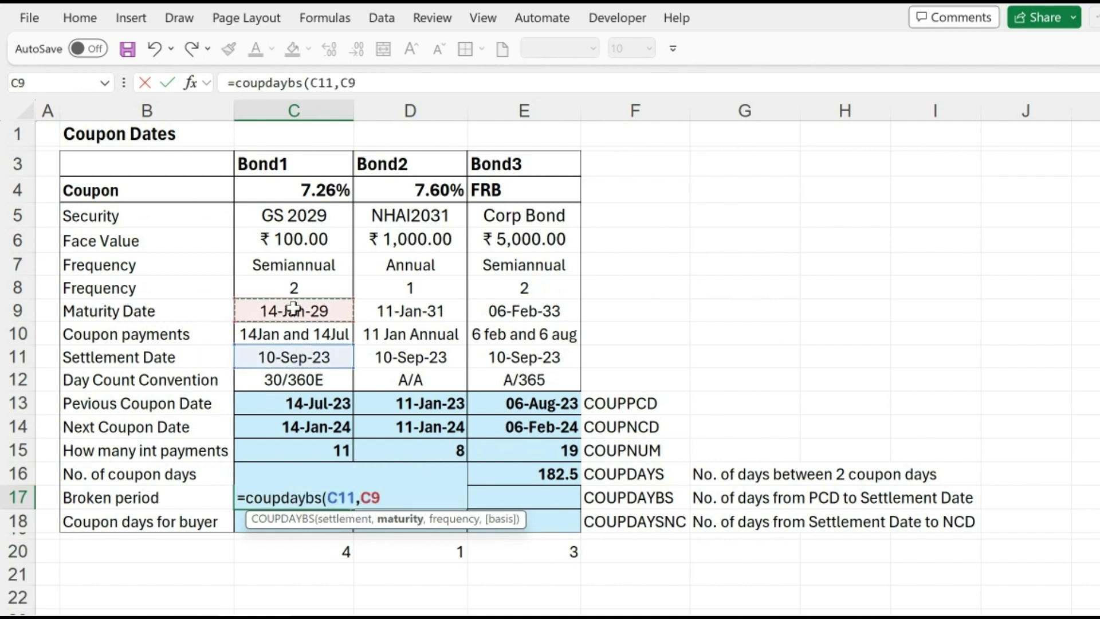
type(",")
left_click(301, 285)
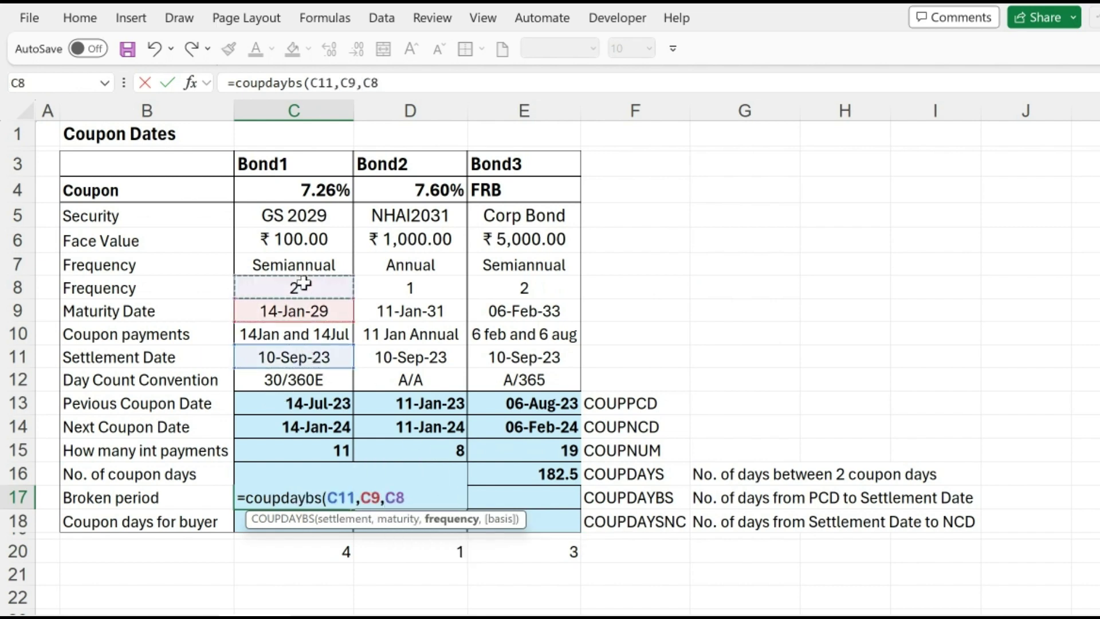
type(",")
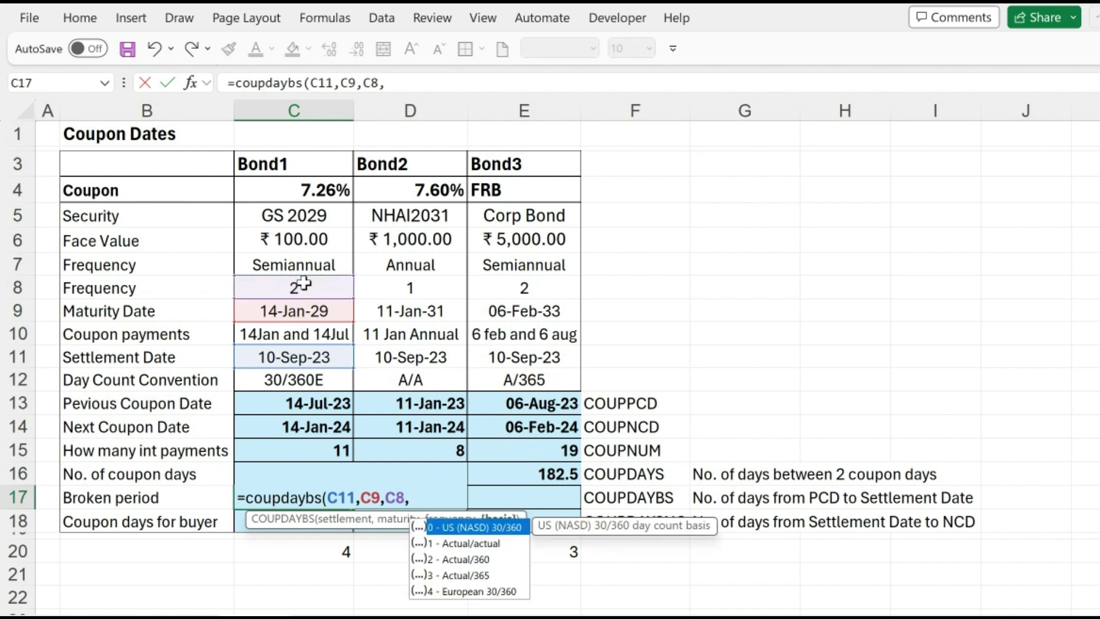
left_click(327, 550)
type(")")
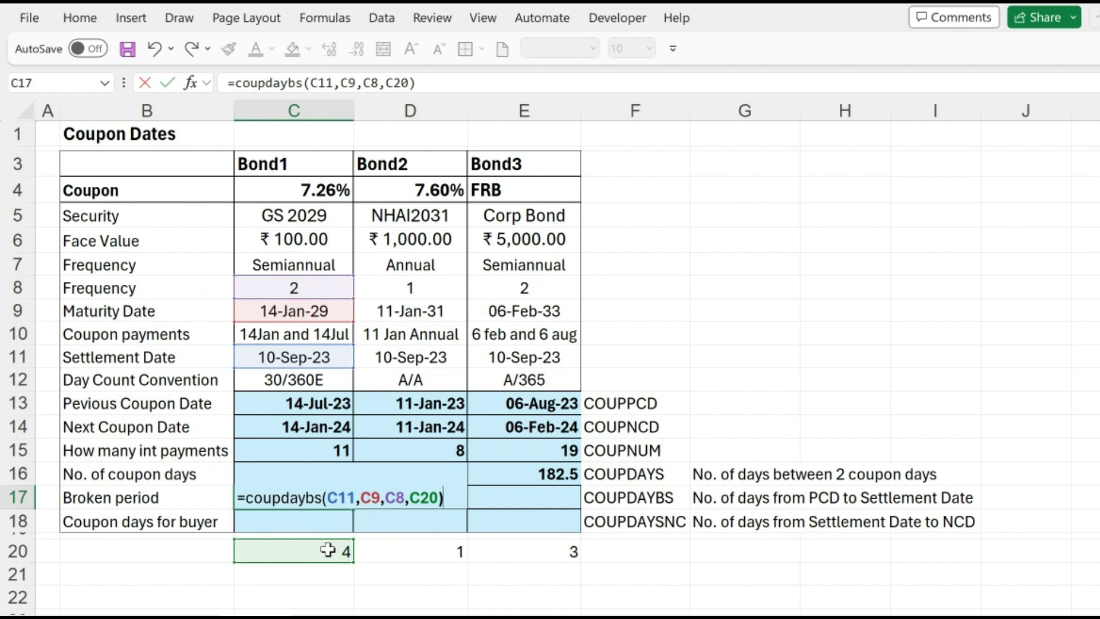
key("Return")
key("Up")
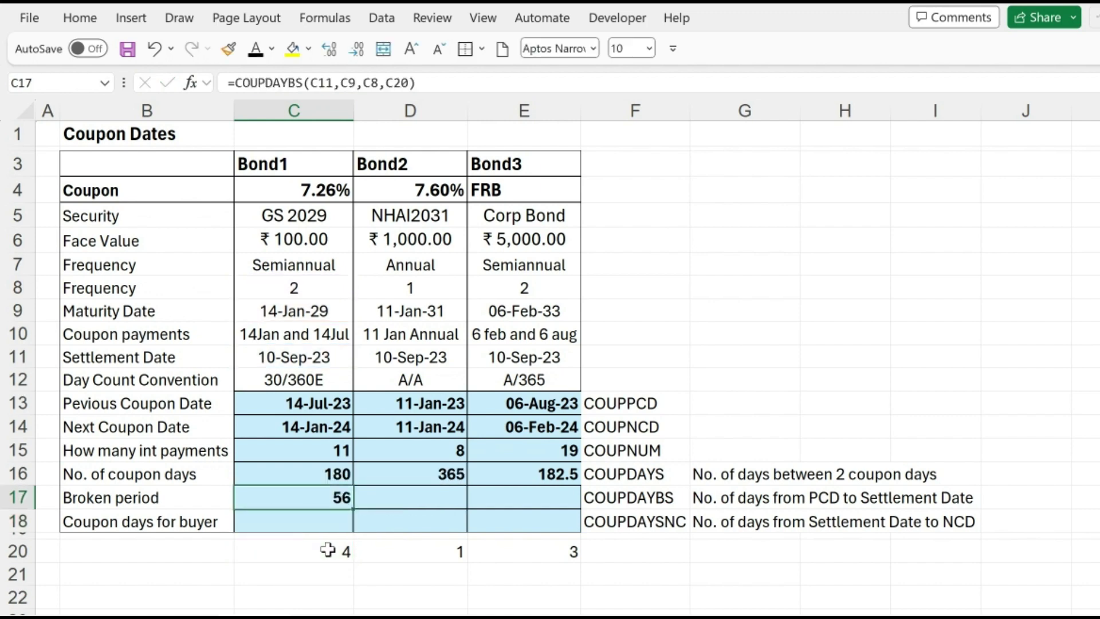
Step: Copy the broken period formula from C17 to Bond2 and Bond3 in D17:E17 and review the row
key("ctrl+c")
key("Right")
key("shift+Right")
key("ctrl+v")
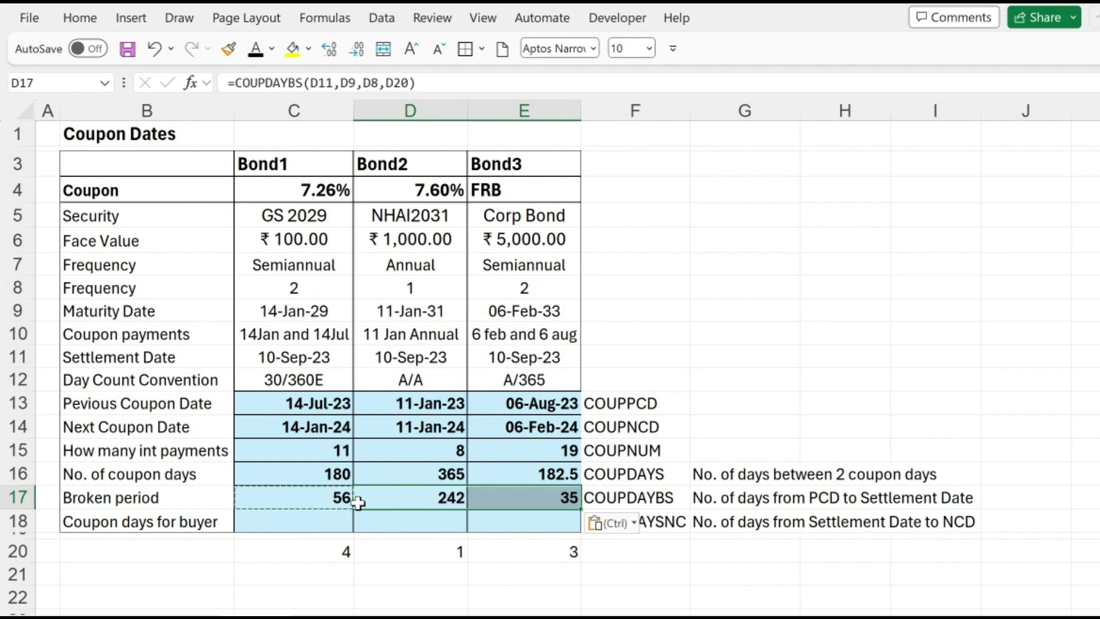
left_click_drag(346, 498, 530, 504)
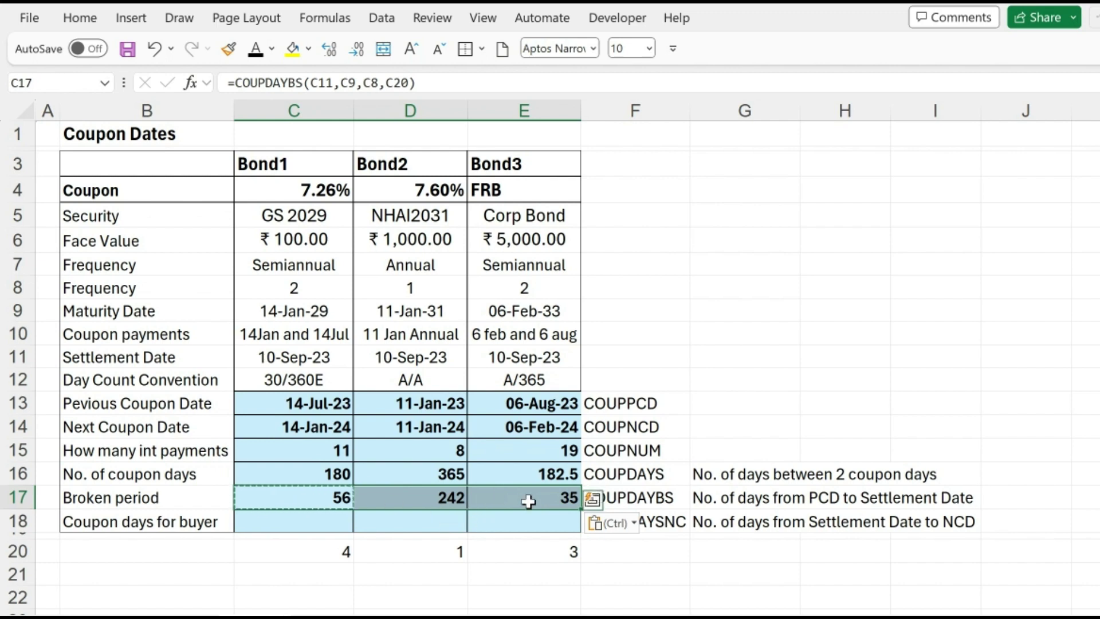
Step: Calculate Bond1's coupon days for buyer in C18 with =COUPDAYSNC(C11,C9,C8,C20)
left_click(329, 520)
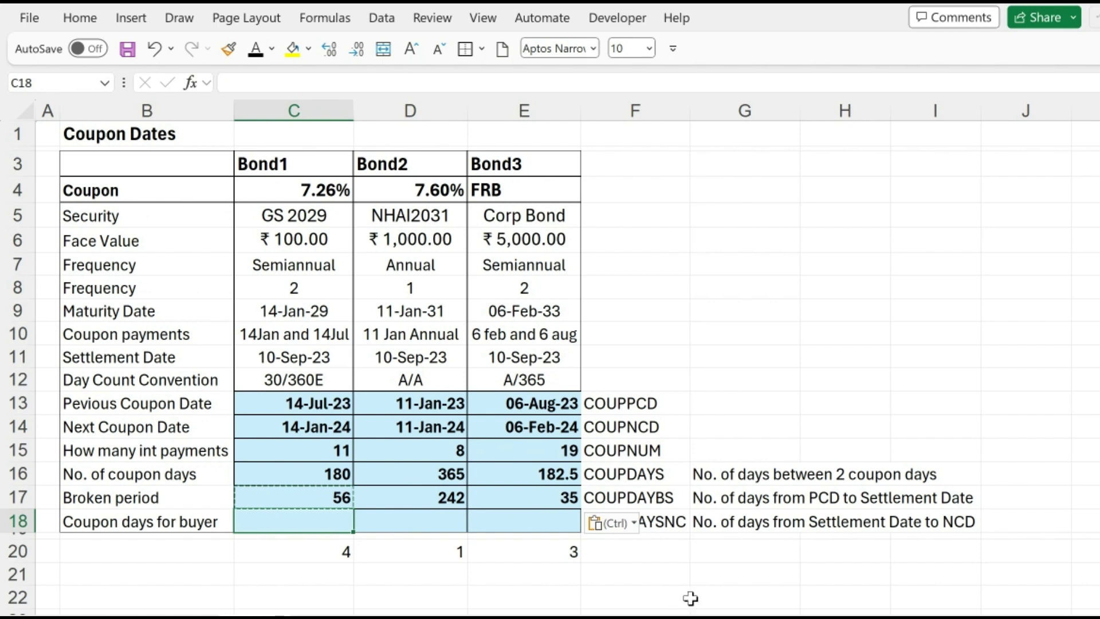
type("=cou")
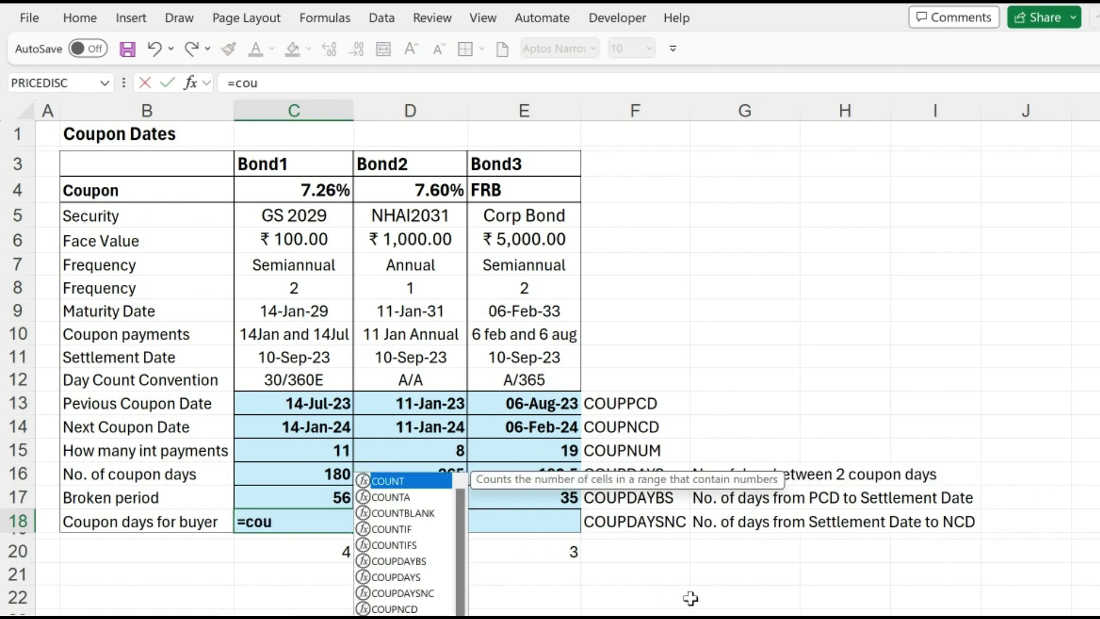
type("pdays")
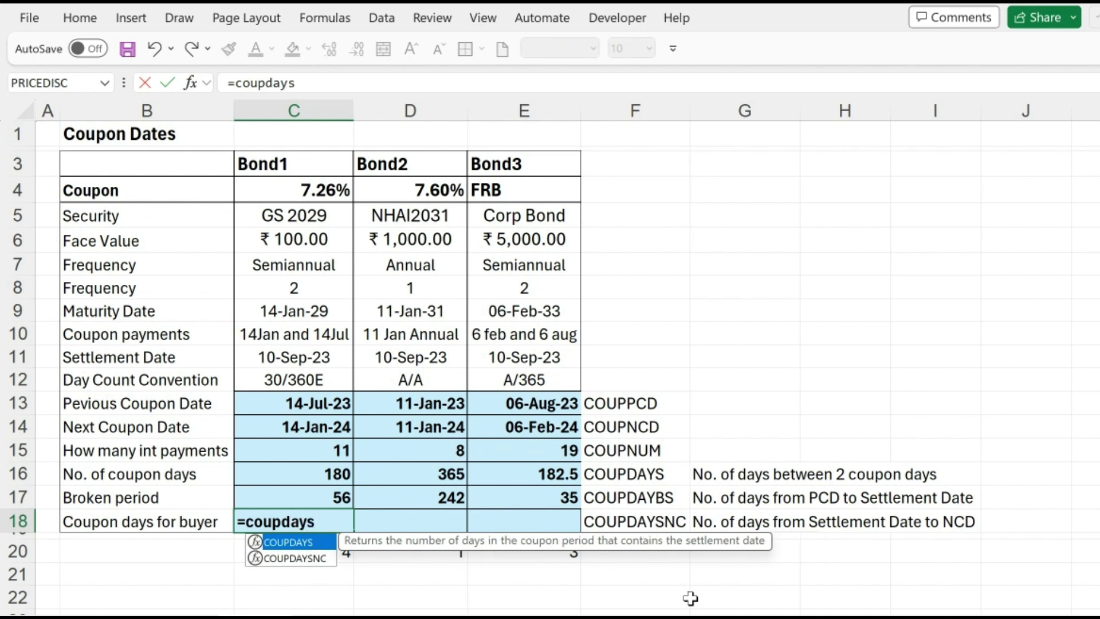
type("nc")
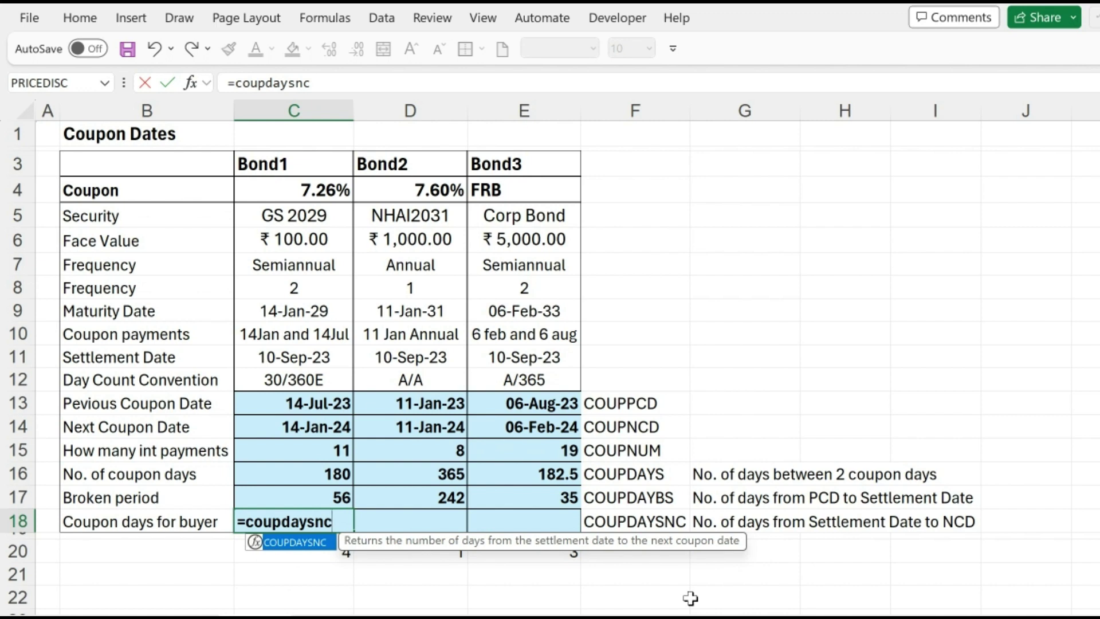
type("(")
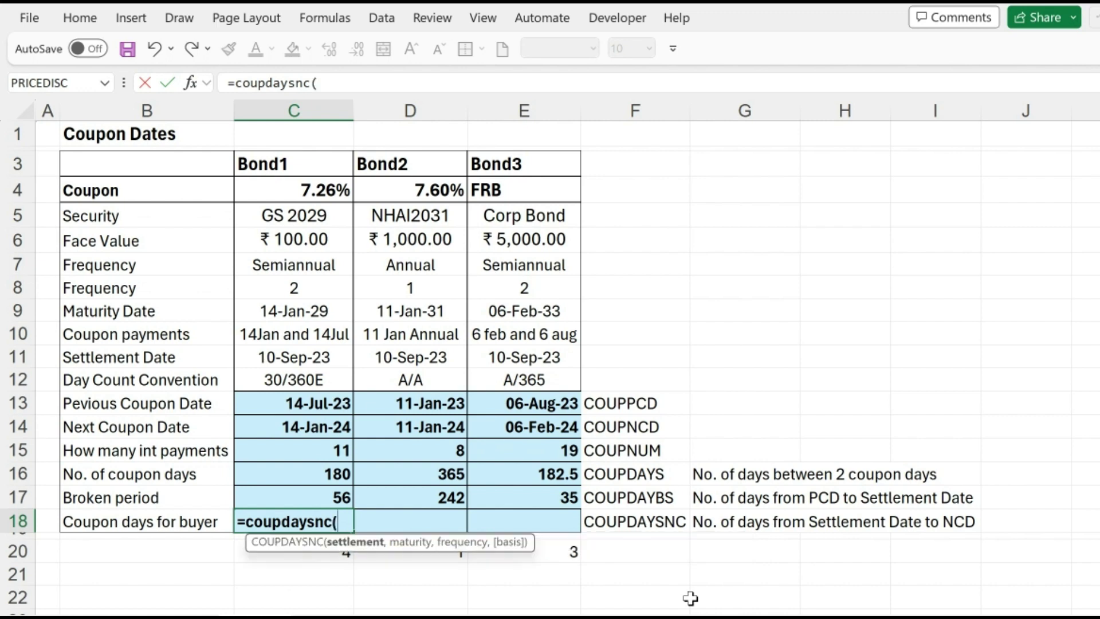
left_click(268, 358)
type(",")
left_click(269, 311)
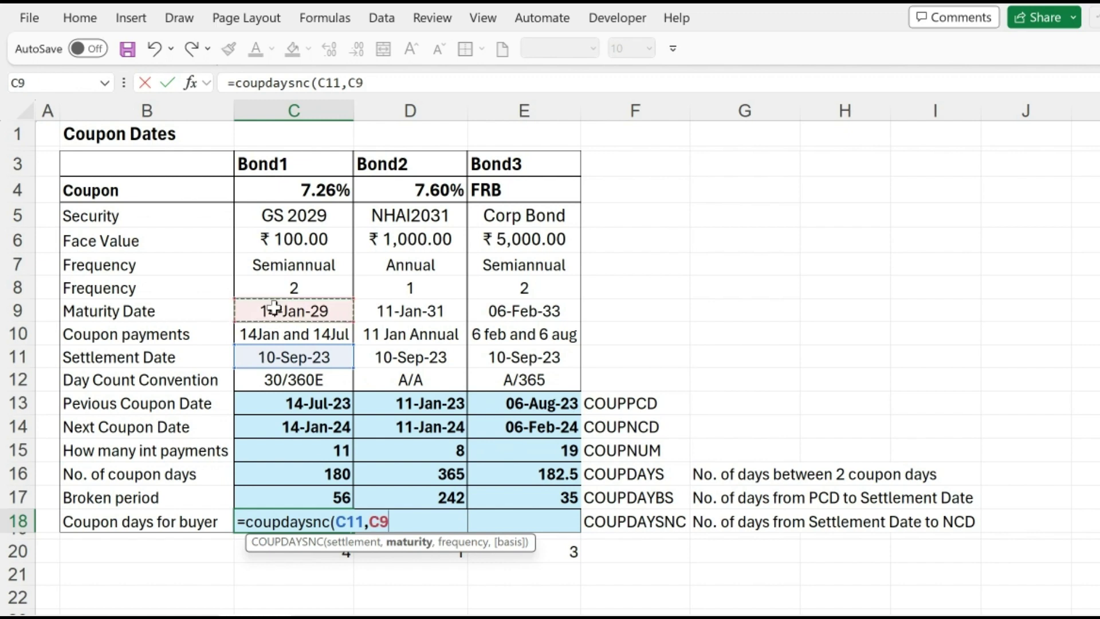
type(",")
left_click(293, 287)
type(",")
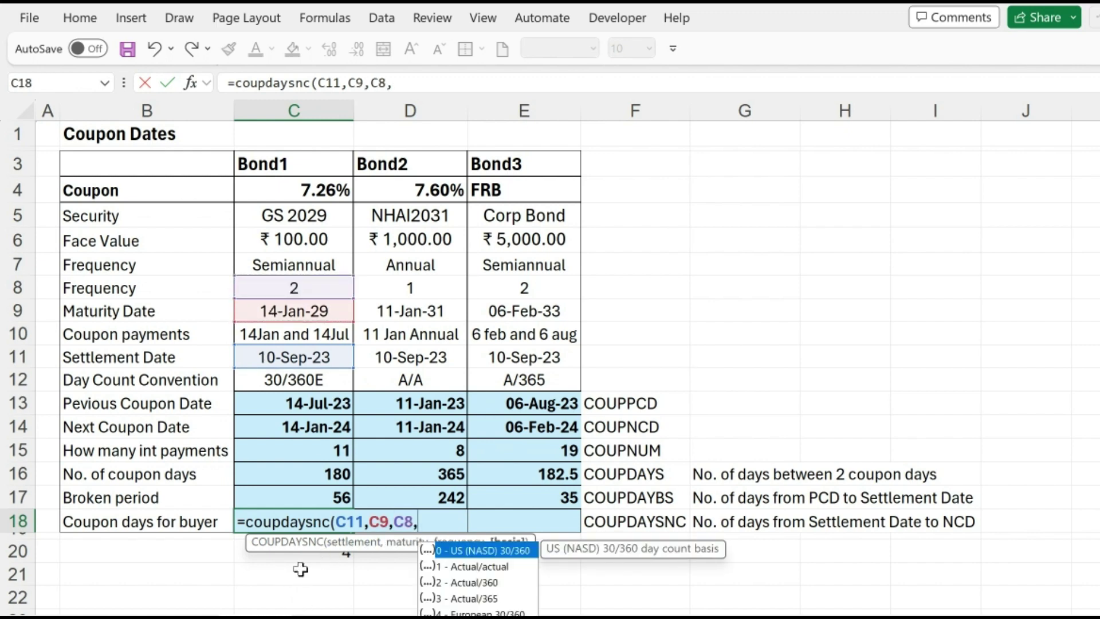
left_click(317, 554)
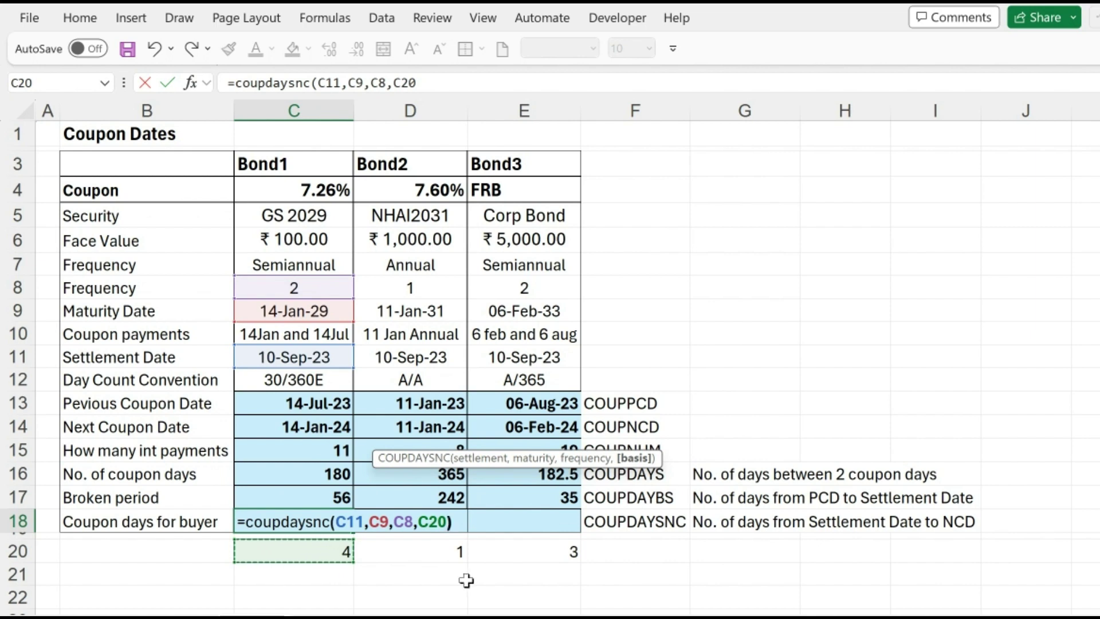
key("Return")
Step: Copy the COUPDAYSNC formula from C18 to Bond2 and Bond3 in D18:E18 and review Bond1's day counts in C16:C18
key("Up")
key("ctrl+c")
key("Right")
key("shift+Right")
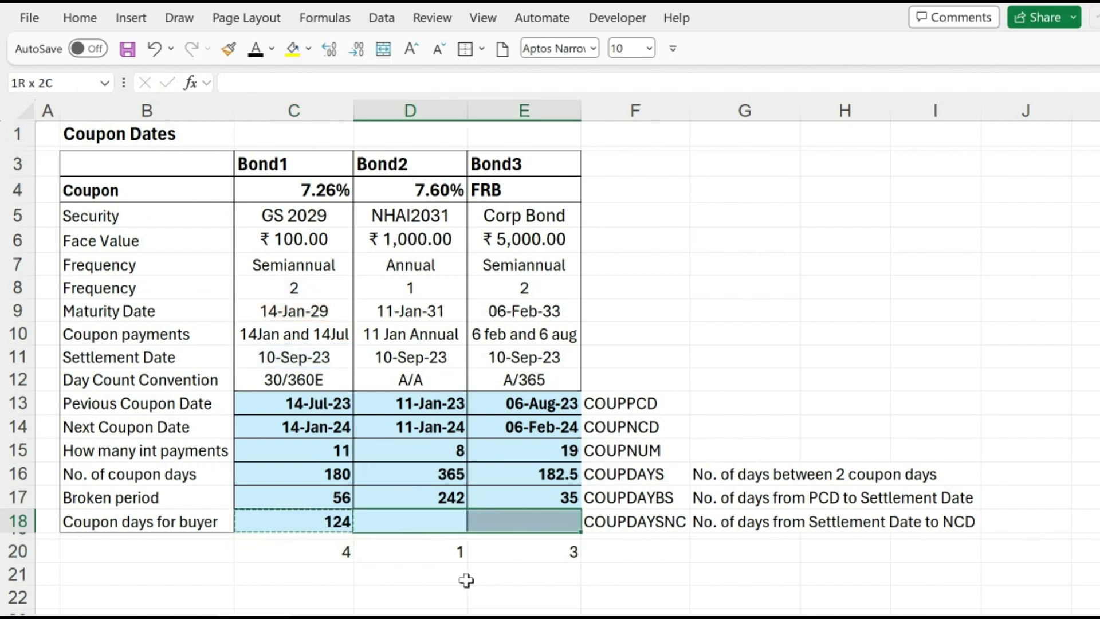
key("ctrl+v")
left_click(341, 478)
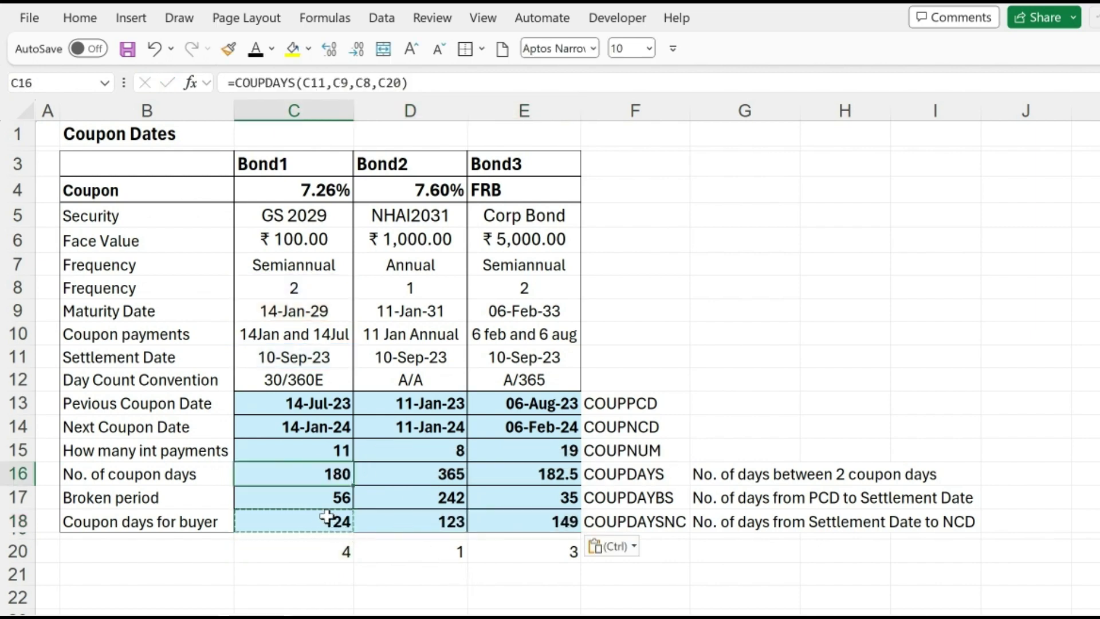
left_click(339, 500)
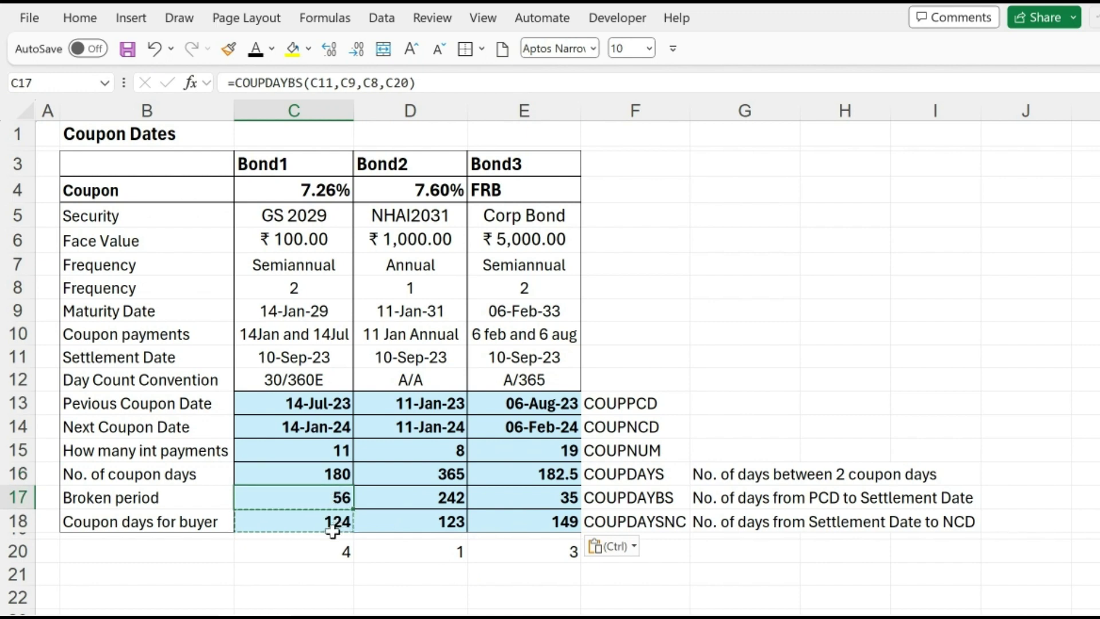
left_click(337, 527)
Step: Calculate Bond1's broken period as a share of its coupon days in C21 with =C17/C16, formatted as a bold percentage
left_click(321, 573)
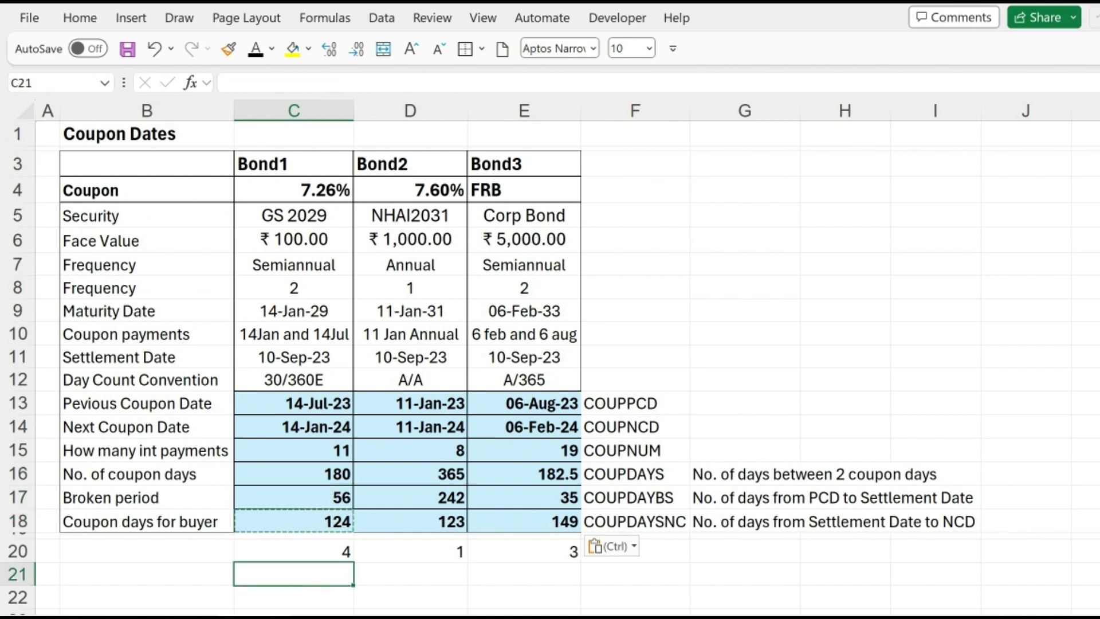
type("=")
key("Up")
key("Up")
key("Up")
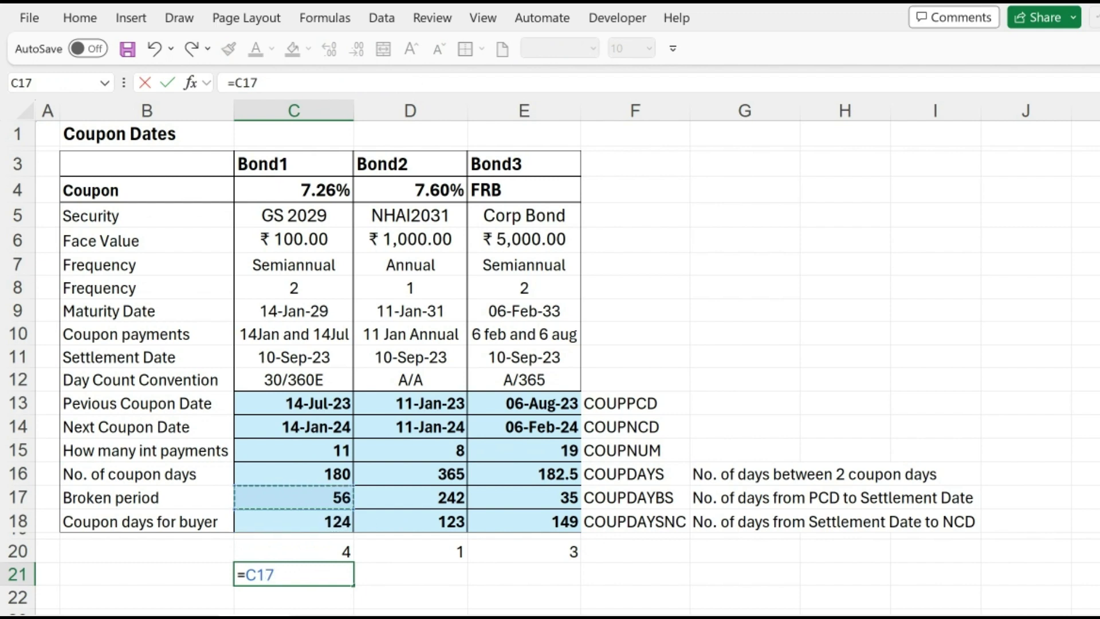
type("/")
key("Up")
key("Up")
key("Up")
key("Up")
key("ctrl+Return")
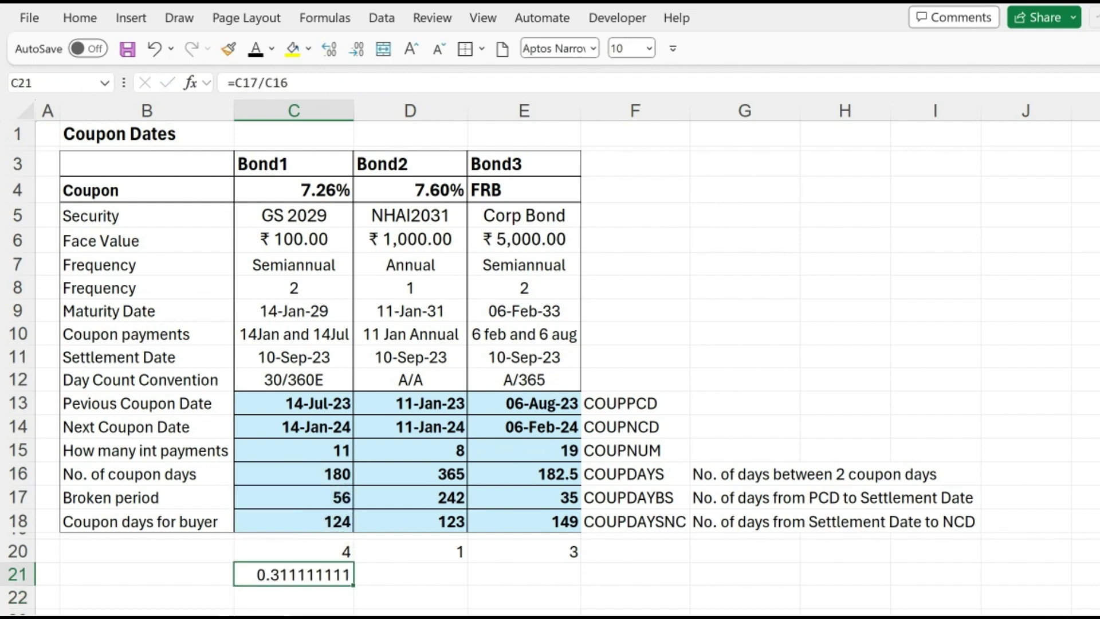
key("ctrl+shift+5")
key("ctrl+b")
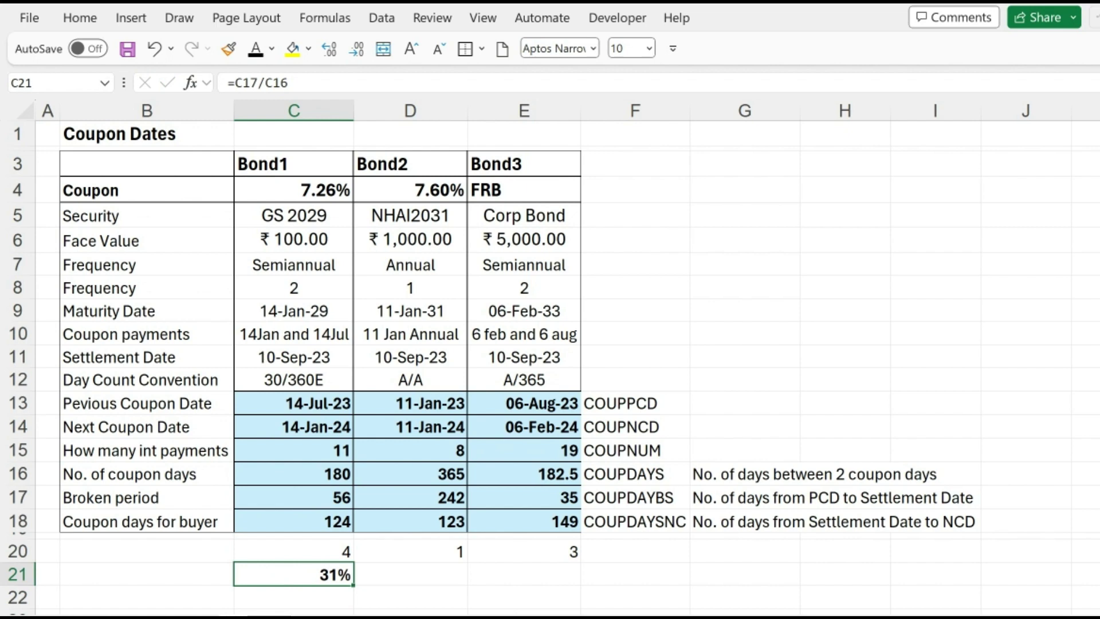
Step: Copy the percentage formula from C21 to Bond2 and Bond3 in D21:E21, checking Bond2's day counts in D16:D18
key("ctrl+c")
key("Right")
key("ctrl+v")
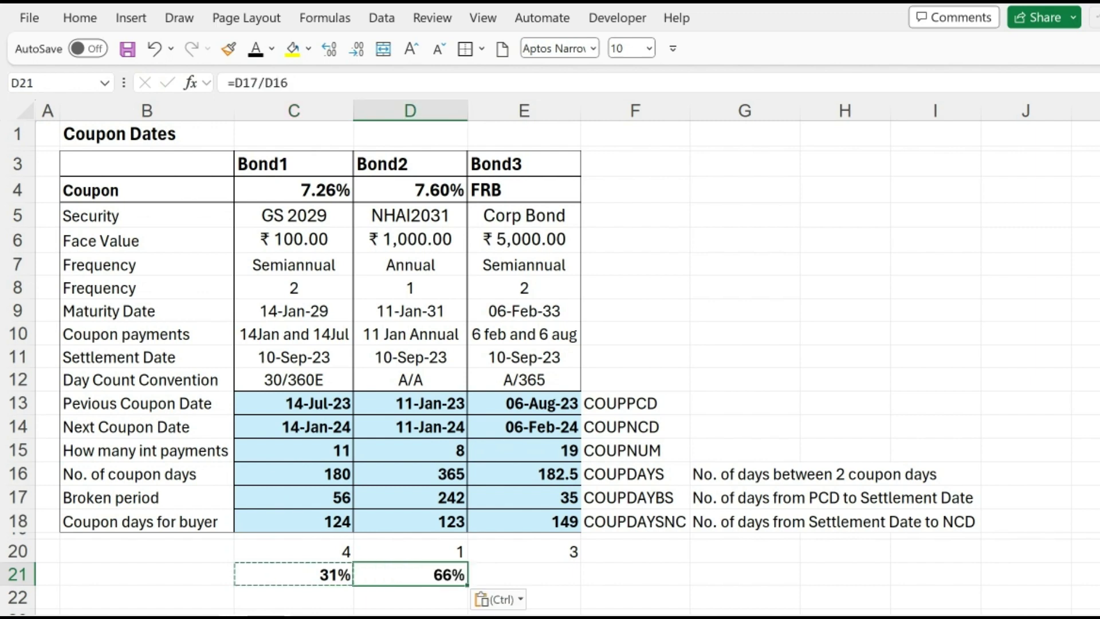
left_click(463, 476)
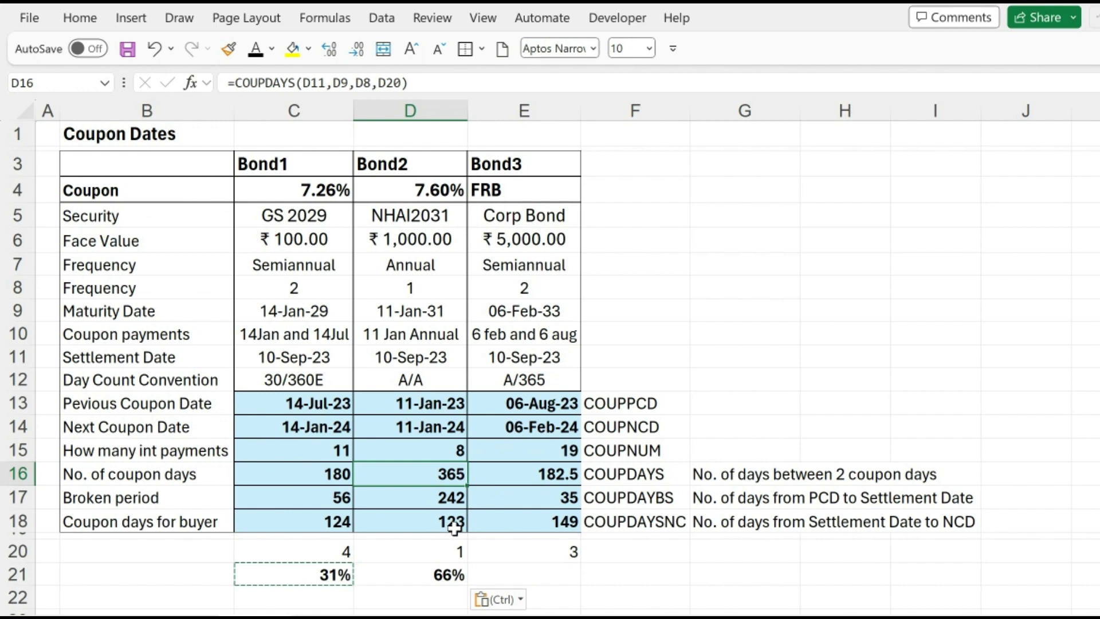
left_click_drag(453, 504, 452, 522)
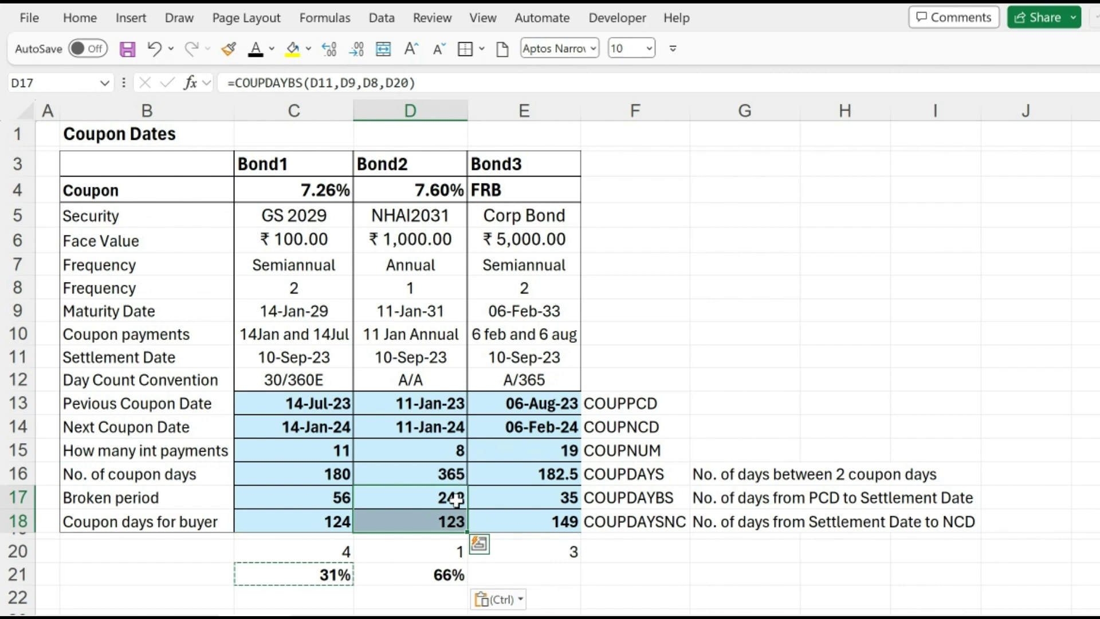
left_click_drag(457, 497, 461, 515)
left_click(443, 574)
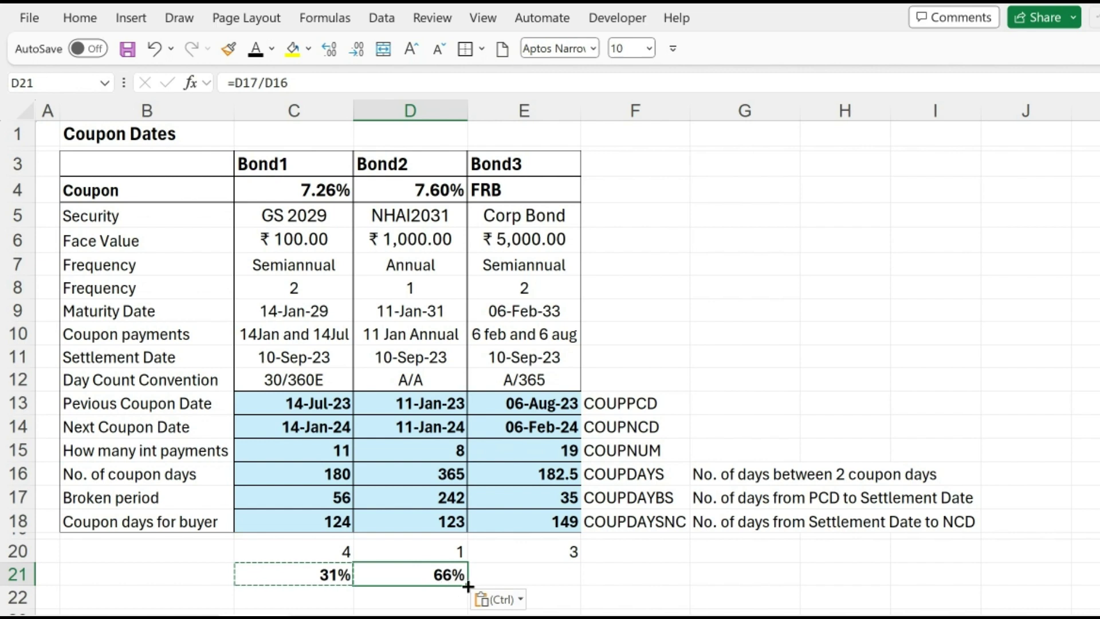
left_click_drag(468, 586, 677, 574)
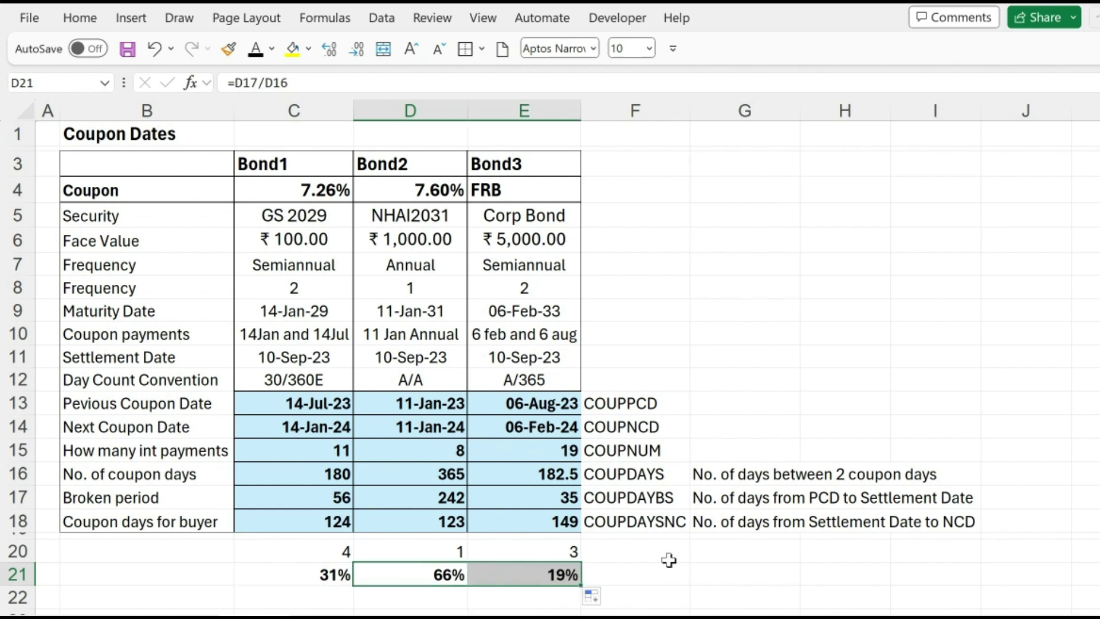
left_click_drag(642, 409, 662, 514)
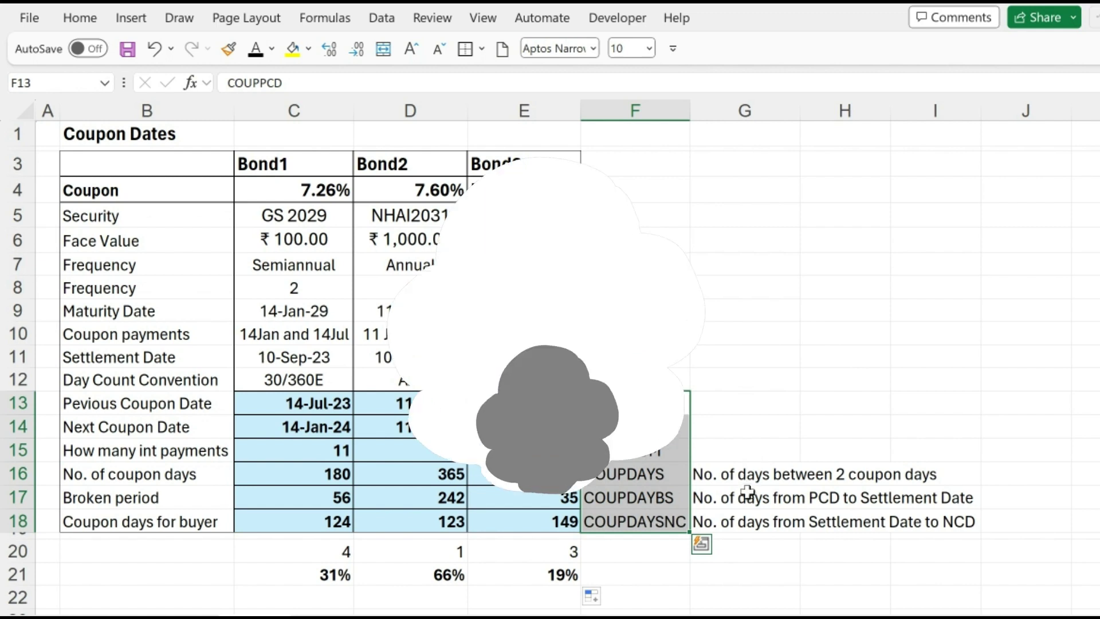
left_click(748, 471)
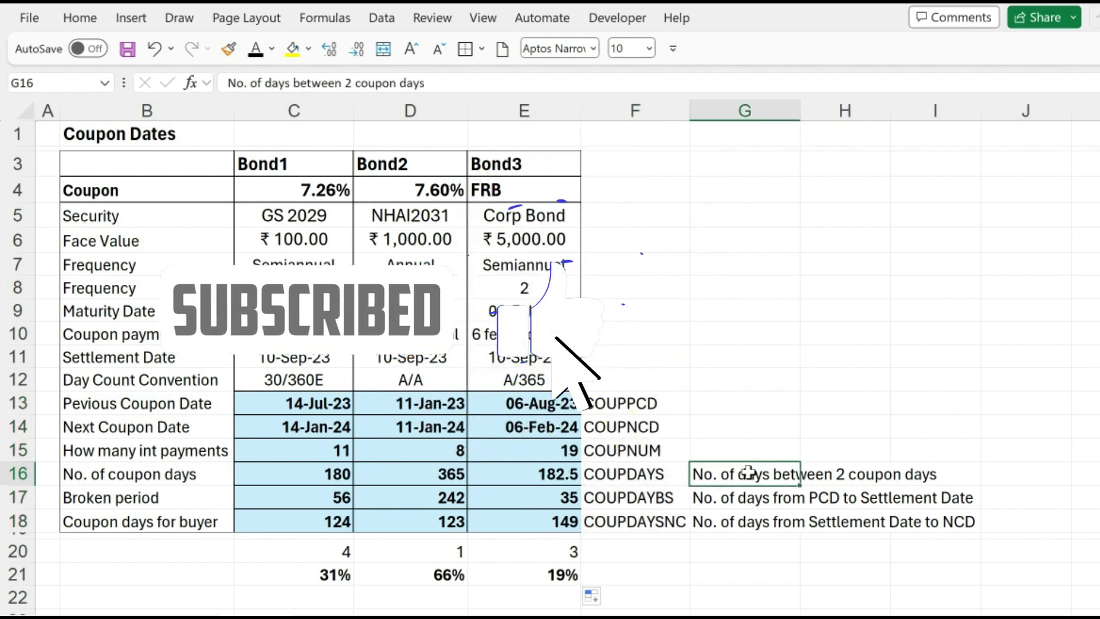